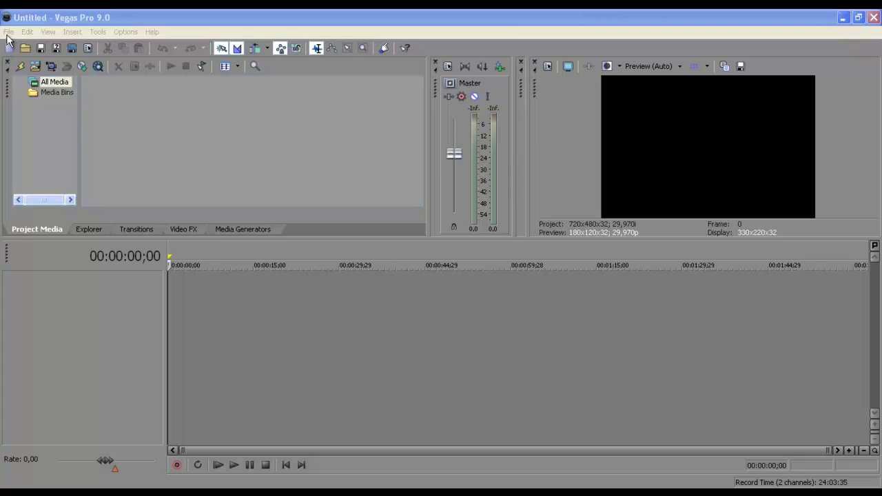
click(138, 31)
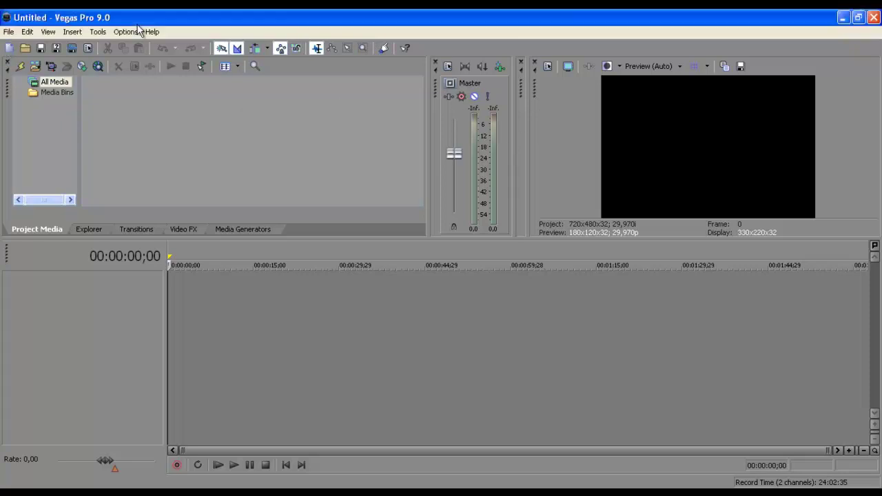
click(28, 33)
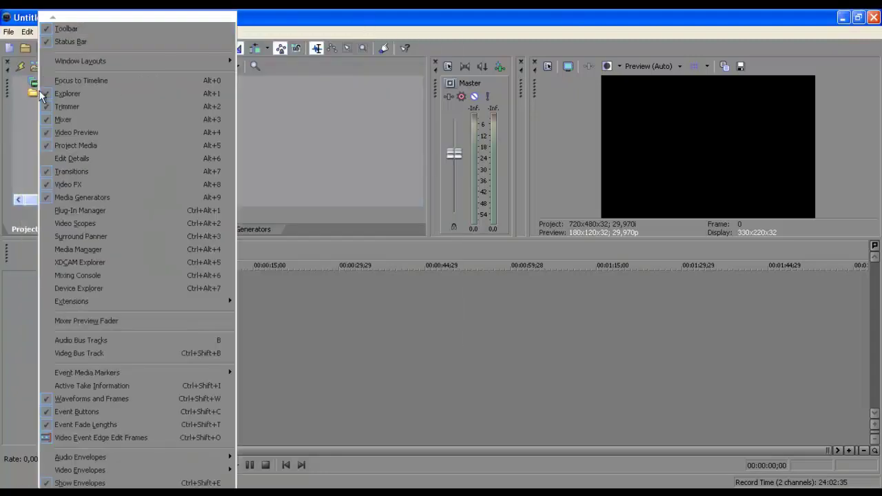
mouse_move(3, 35)
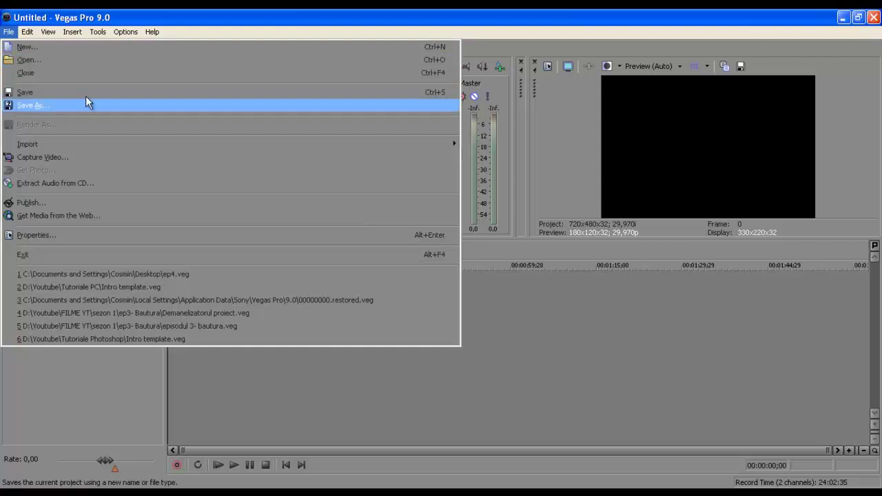
click(419, 428)
click(419, 429)
Step: Browse to D:\Youtube\FILME YT\ROBOTZI and add the Robots-RObotzi Ep. 5 (Intrus) MPEG-4 video to the start of the timeline
key(super)
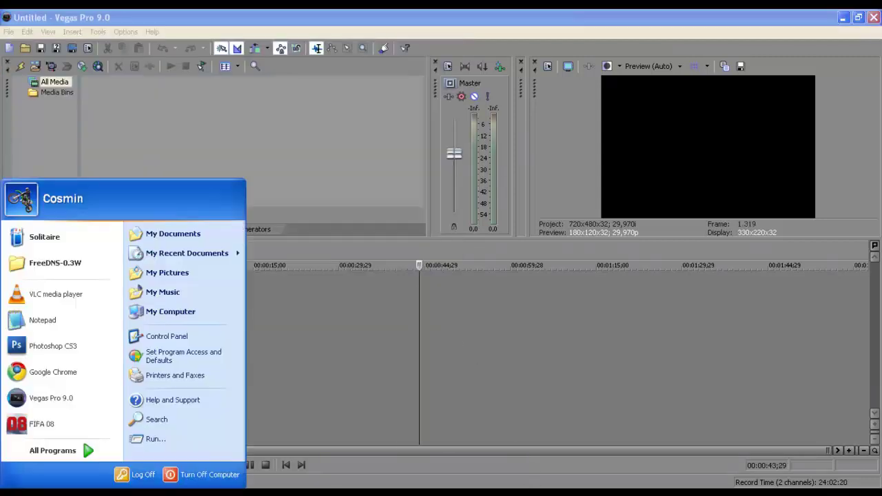
click(201, 317)
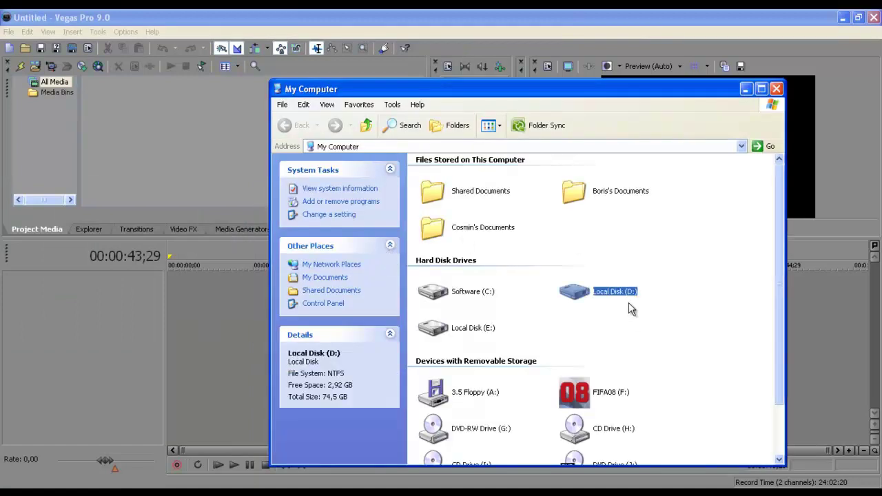
double_click(629, 307)
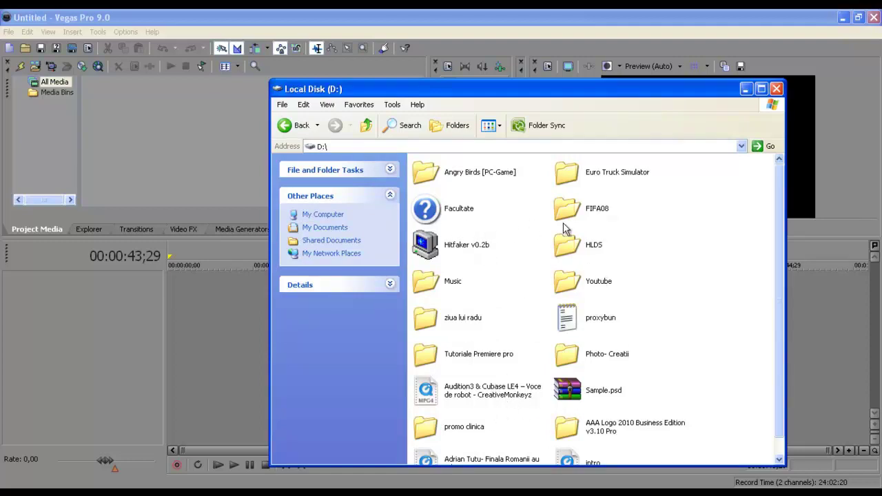
double_click(574, 292)
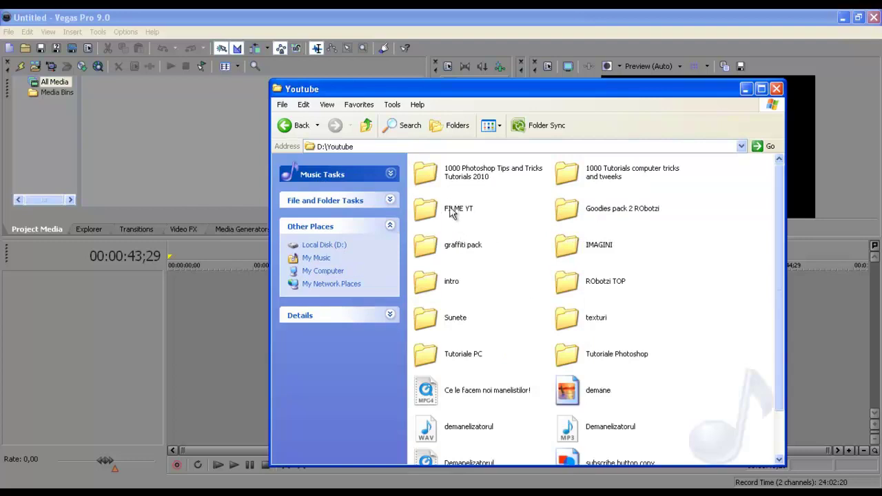
double_click(449, 206)
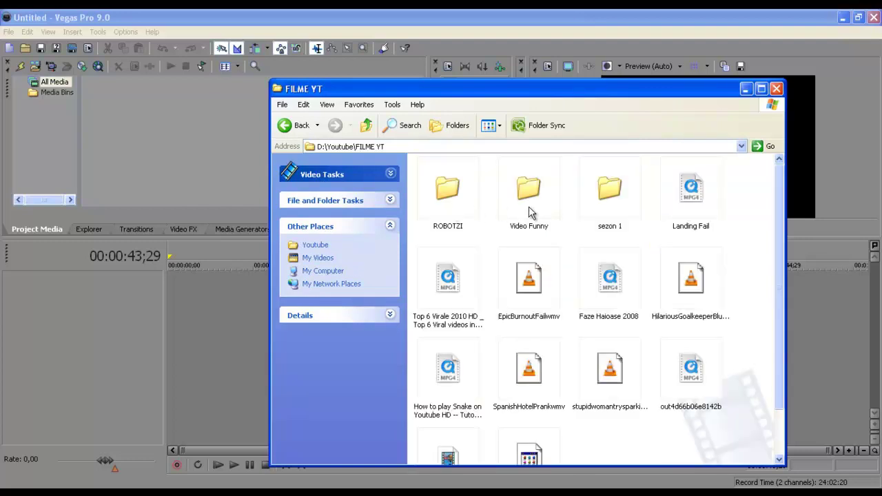
double_click(439, 207)
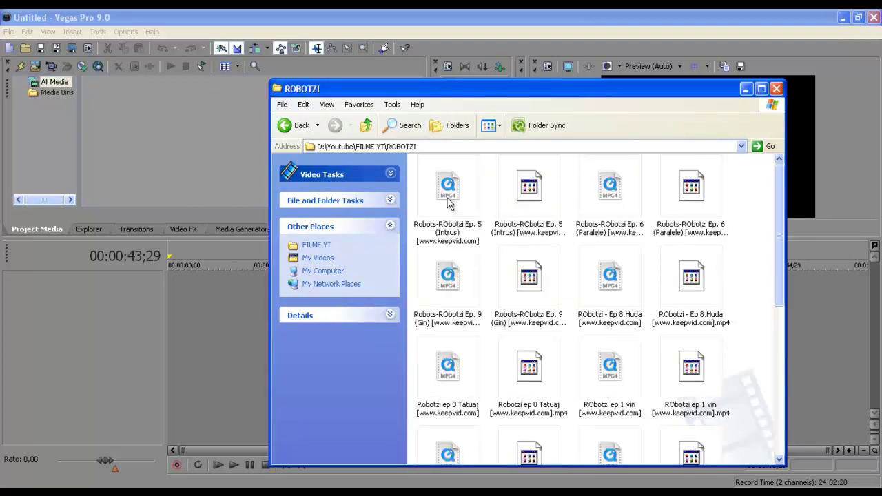
click(447, 199)
drag(169, 317, 170, 317)
Step: Play the clip from about 5 seconds into the timeline and pause the playback
click(196, 384)
click(218, 464)
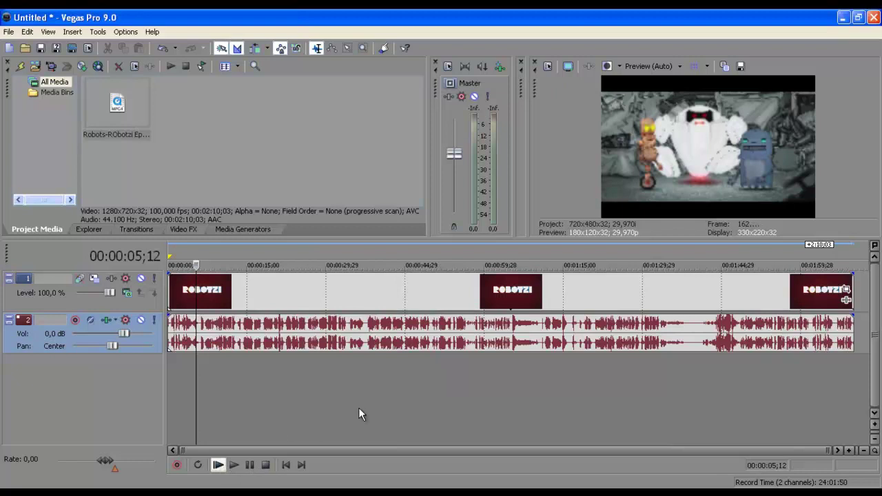
click(248, 465)
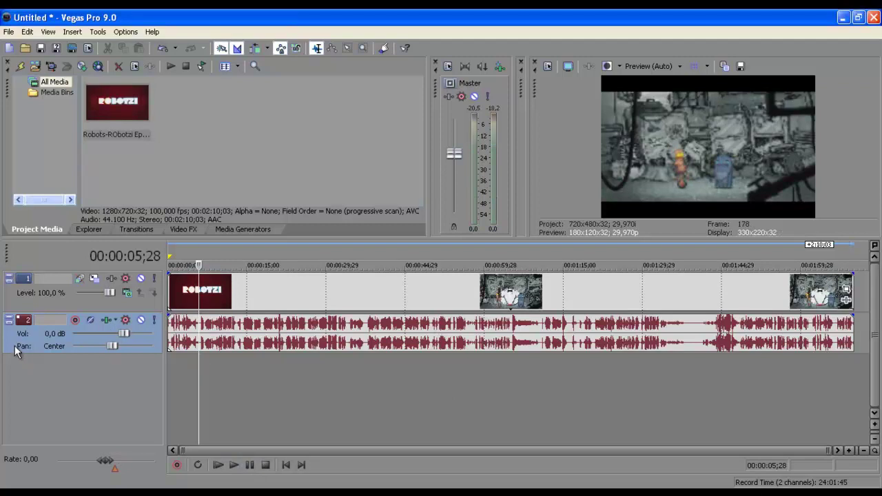
Step: Inspect the clip's audio waveform up close around the 19-second mark on the timeline
click(269, 342)
scroll(403, 339, up, 5)
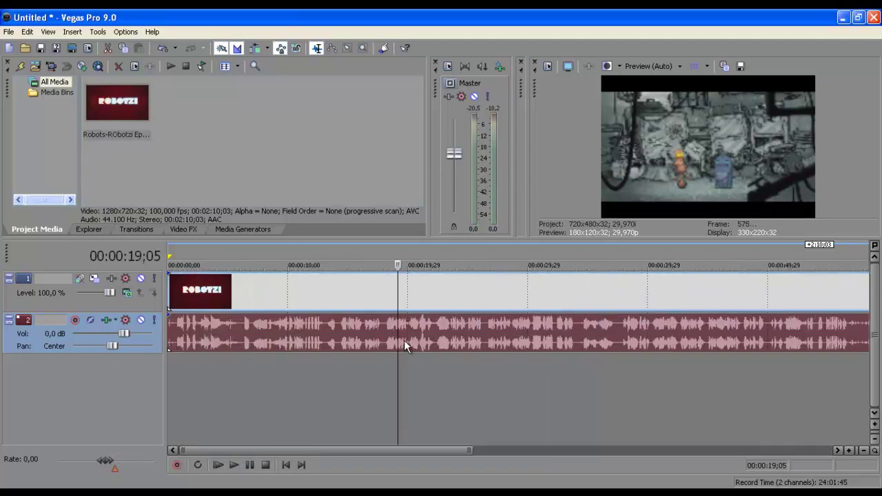
scroll(409, 352, up, 5)
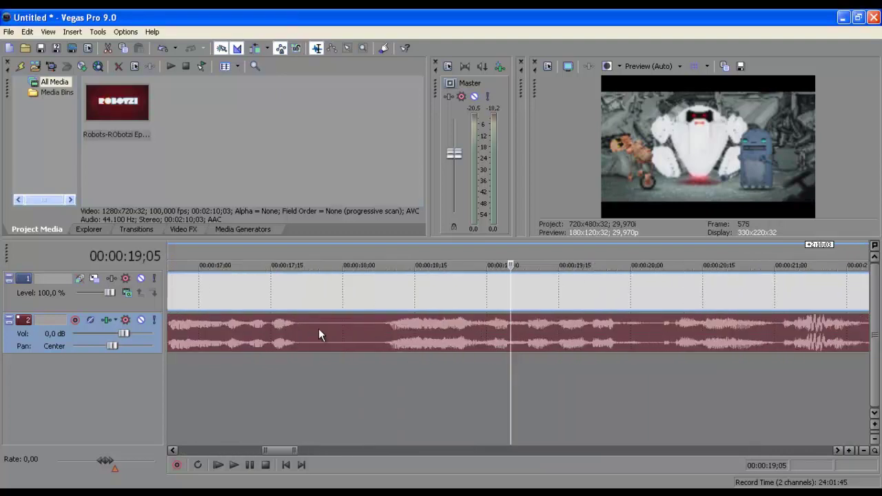
scroll(320, 348, down, 3)
scroll(320, 348, down, 5)
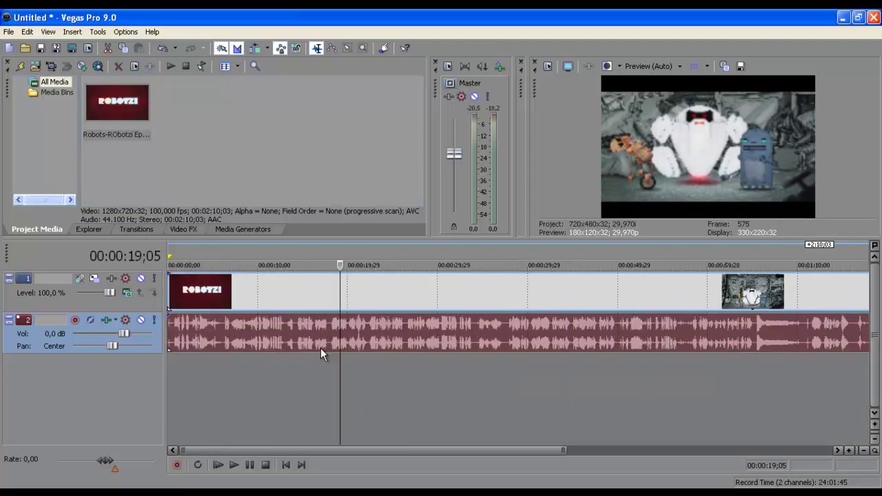
Step: Try adjusting the audio track's volume, undo back to the empty timeline, and restore the imported clip's tracks
click(274, 294)
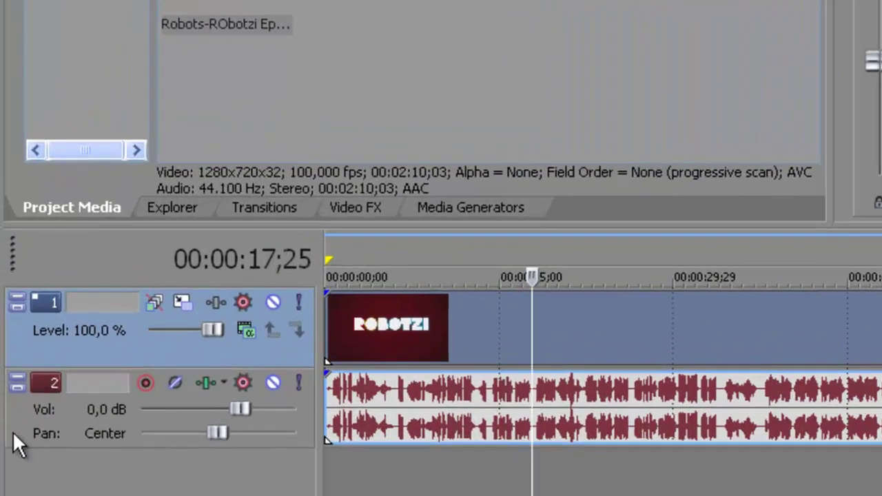
click(17, 417)
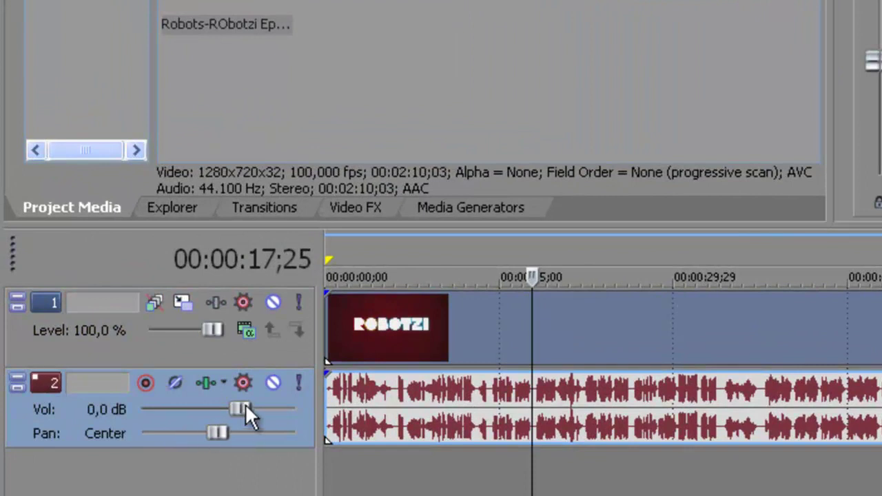
mouse_move(245, 407)
mouse_down()
mouse_move(232, 406)
mouse_move(249, 407)
mouse_up()
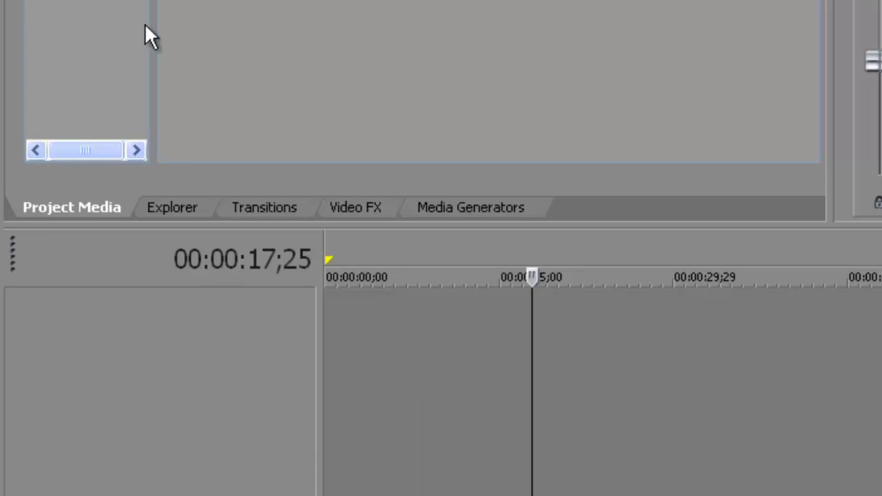
key(alt+e)
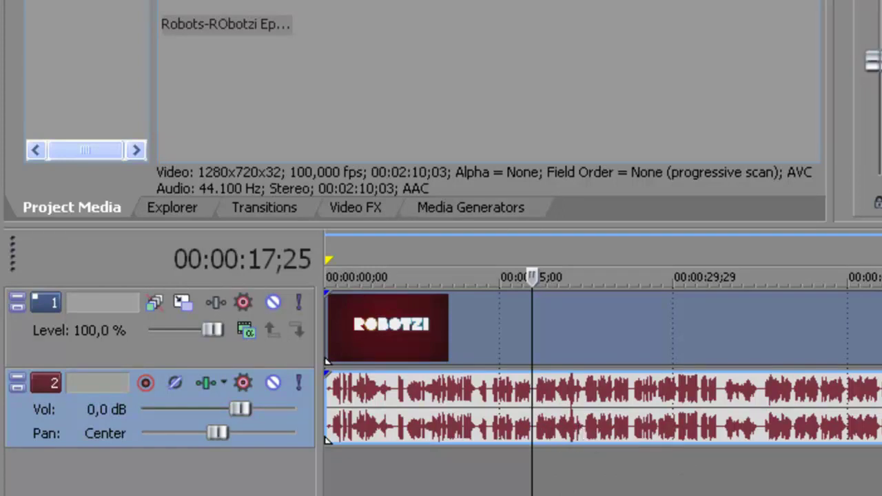
Step: Rename the video track as "vfd"
click(562, 344)
click(695, 398)
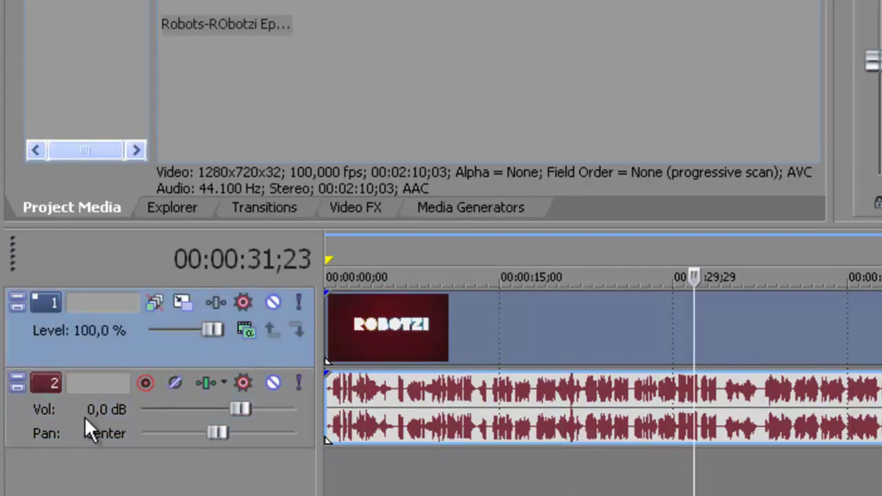
right_click(17, 333)
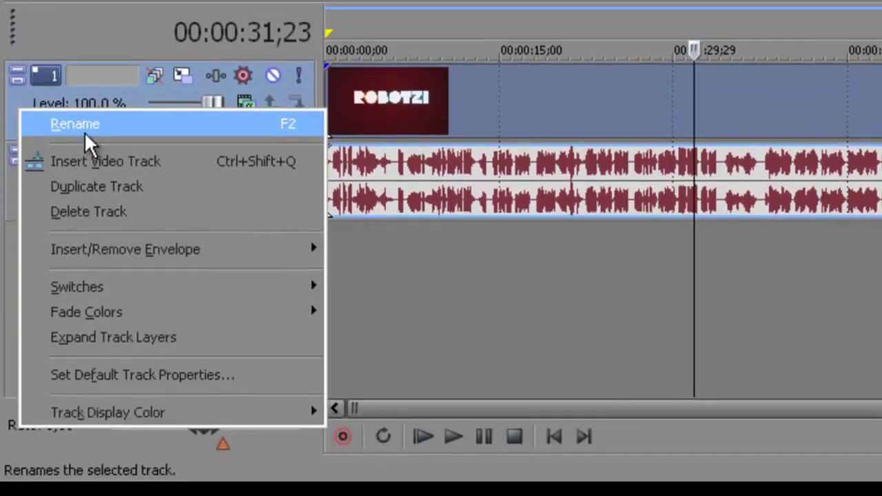
key(Return)
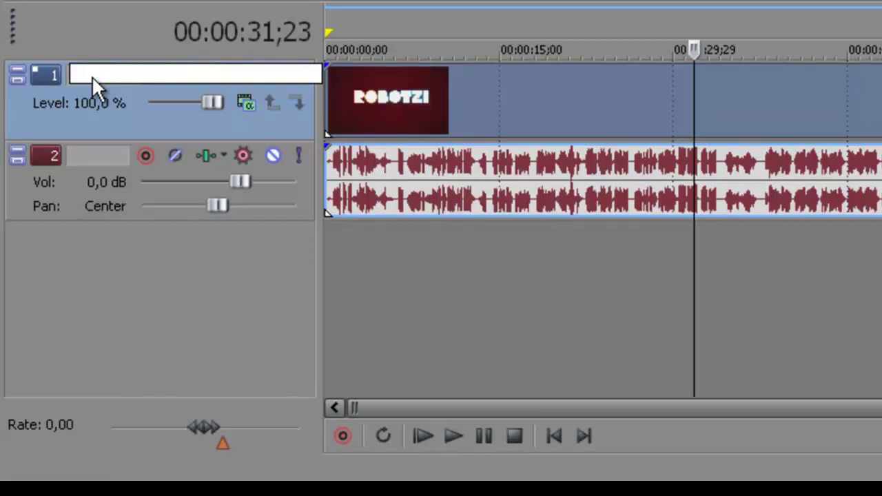
text(vfd)
Step: Rename the audio track as "ader"
double_click(103, 146)
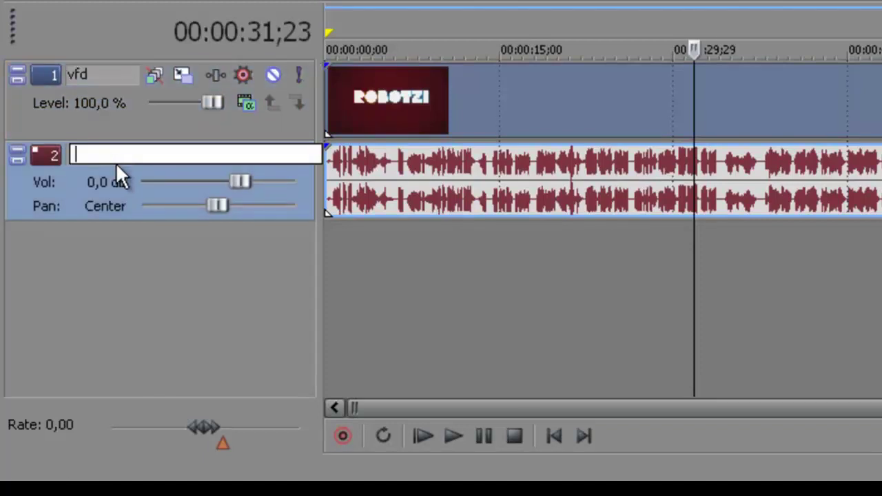
text(ader)
key(Return)
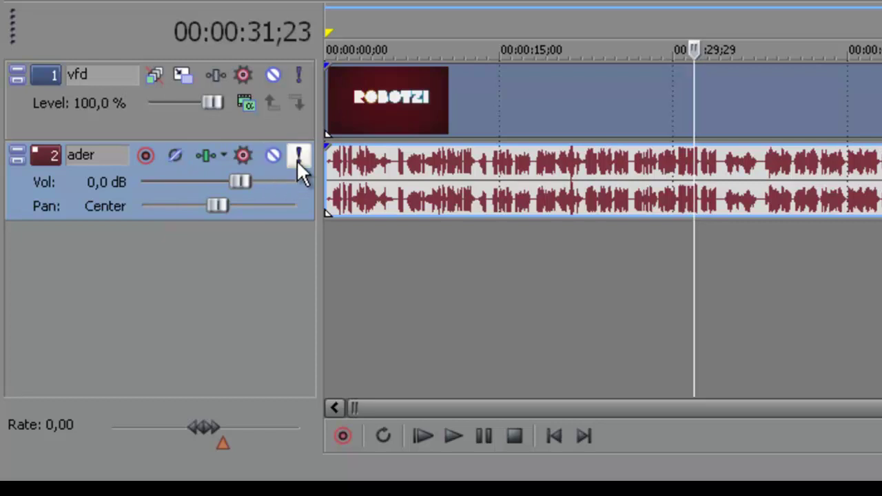
click(246, 159)
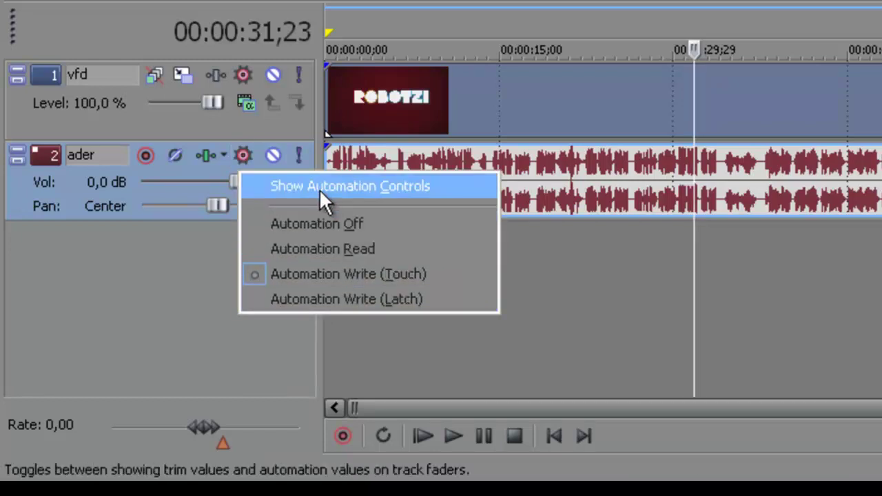
click(87, 275)
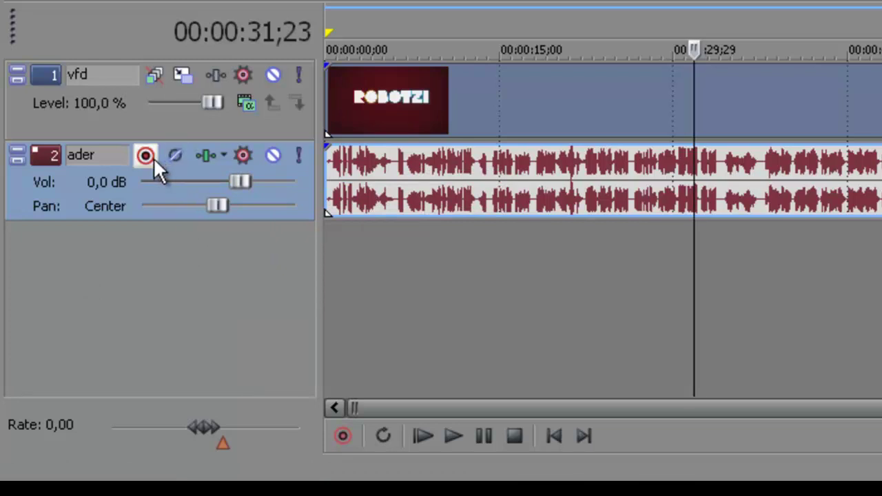
Step: Compare about four seconds of playback from the start with the audio track's phase inverted and with its normal phase restored
click(178, 155)
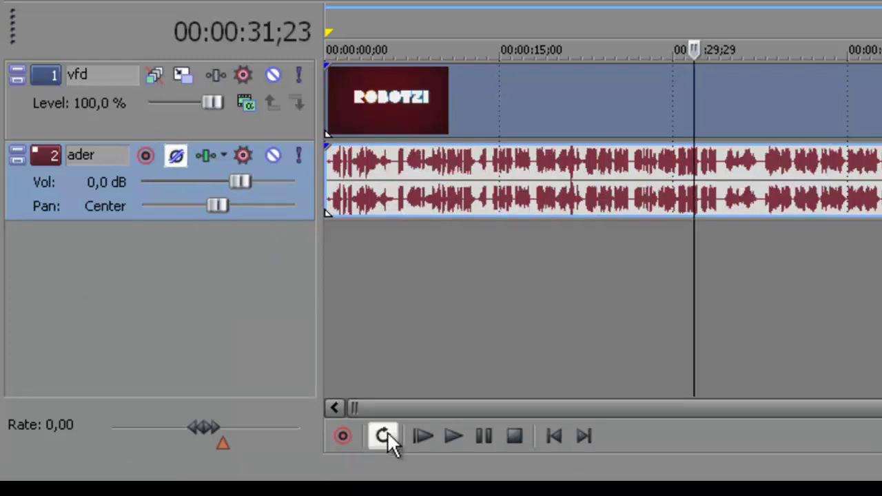
click(414, 432)
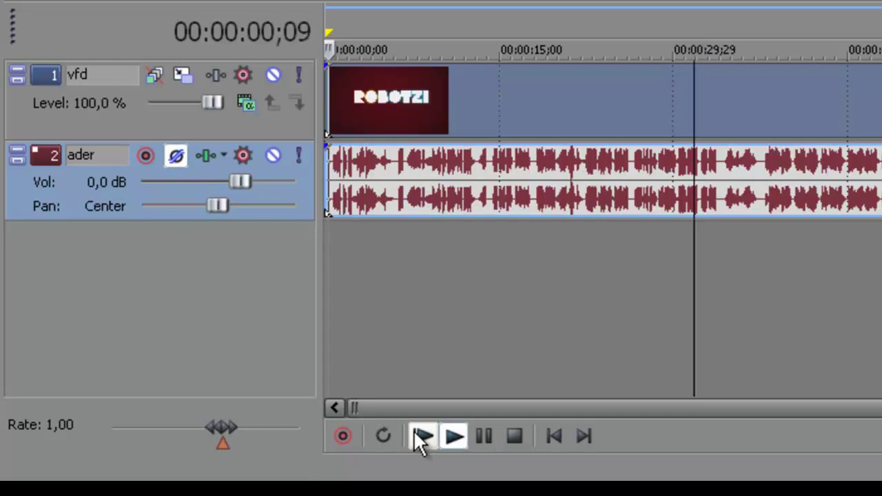
click(491, 439)
click(177, 153)
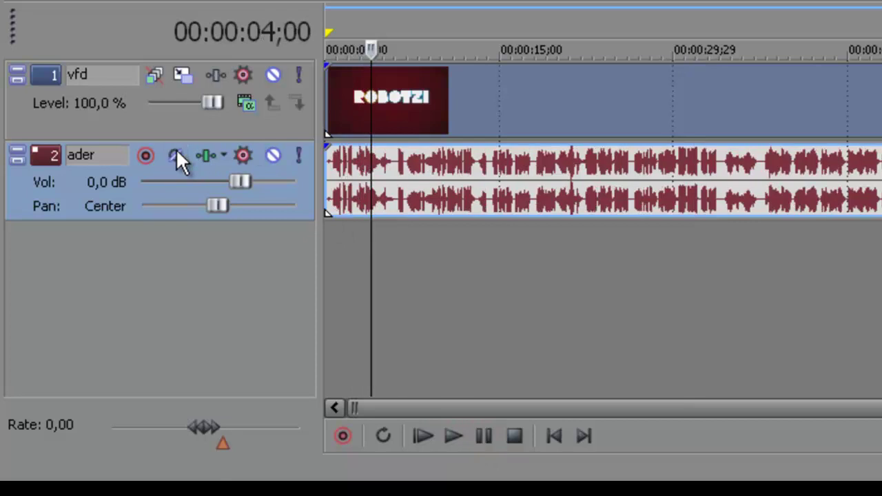
click(420, 434)
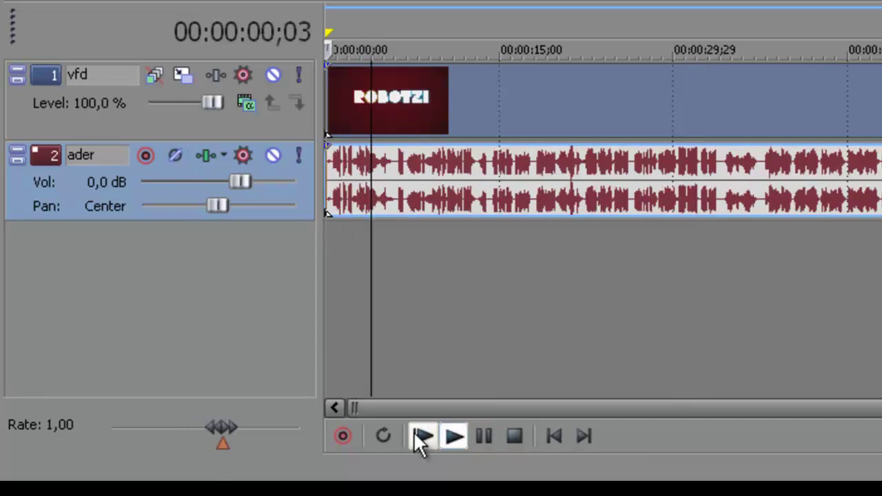
click(475, 435)
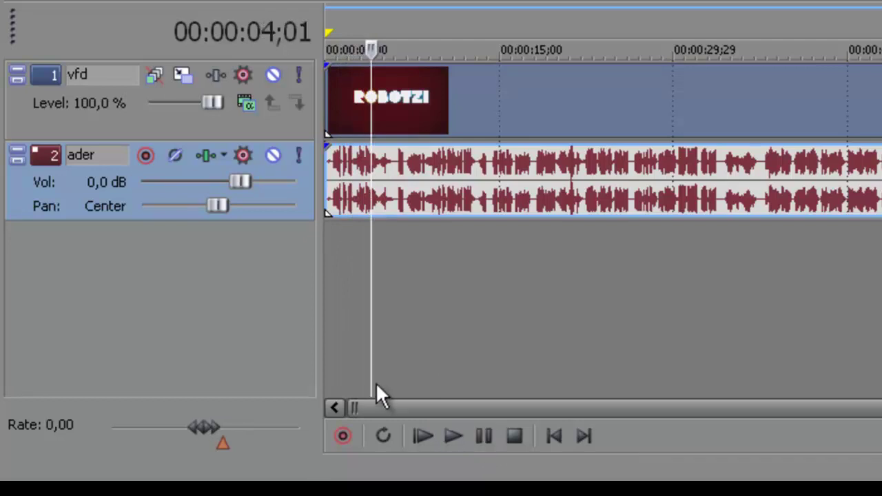
Step: Try the audio track's maximized and minimized heights, restoring its normal height after each
click(21, 158)
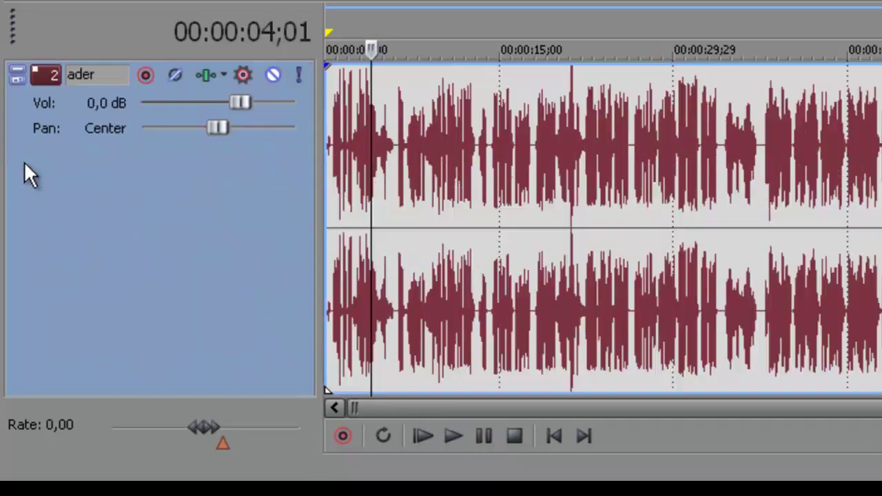
click(18, 80)
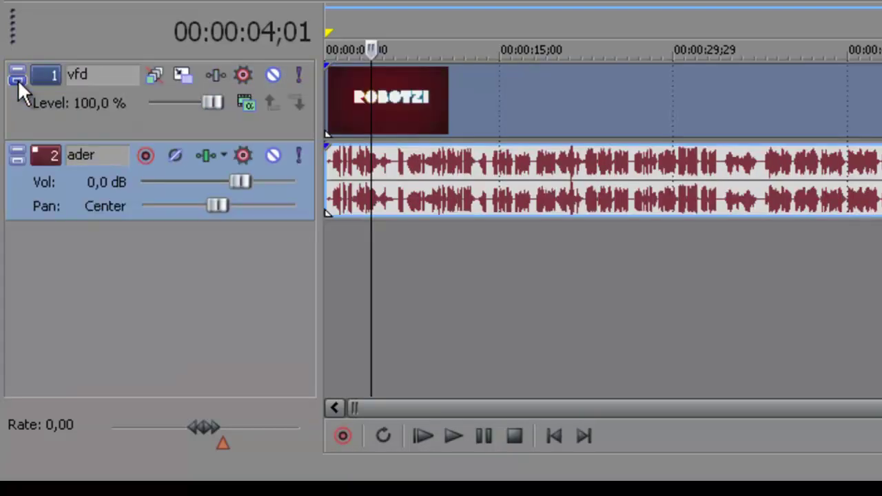
click(17, 155)
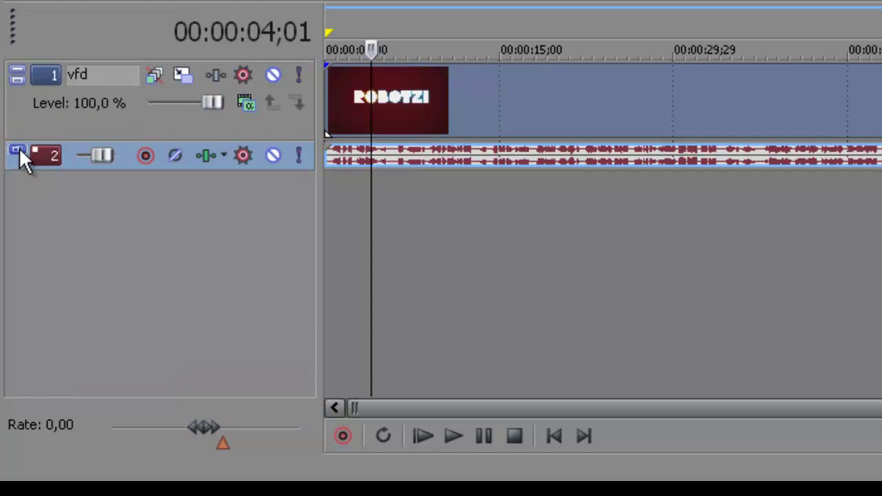
click(18, 149)
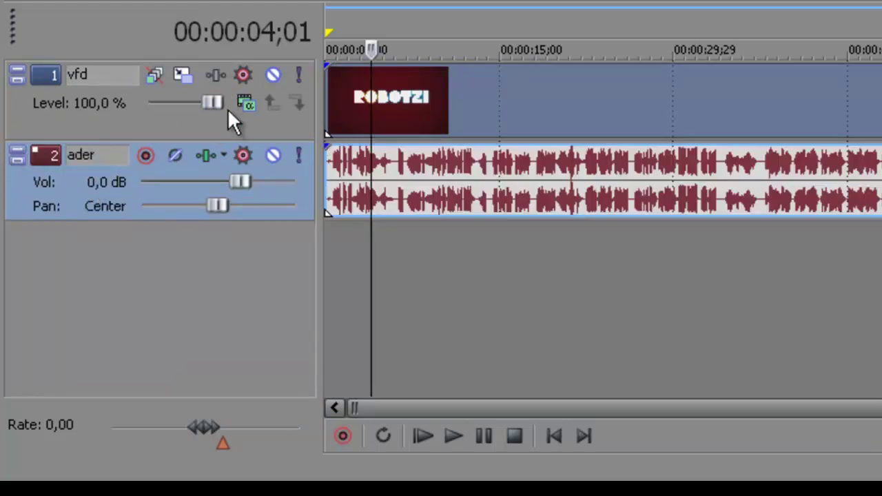
Step: Insert a new video track above the vfd track and place the playhead at 00:00:10;24
right_click(110, 125)
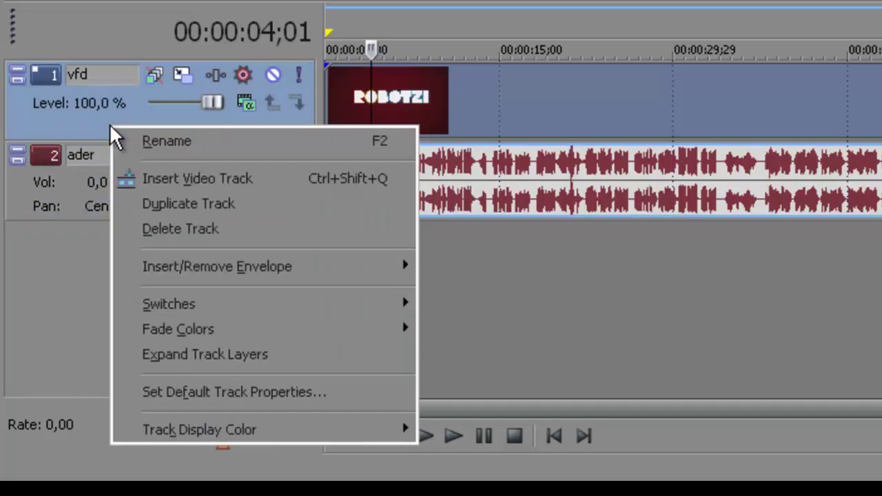
click(211, 178)
click(450, 119)
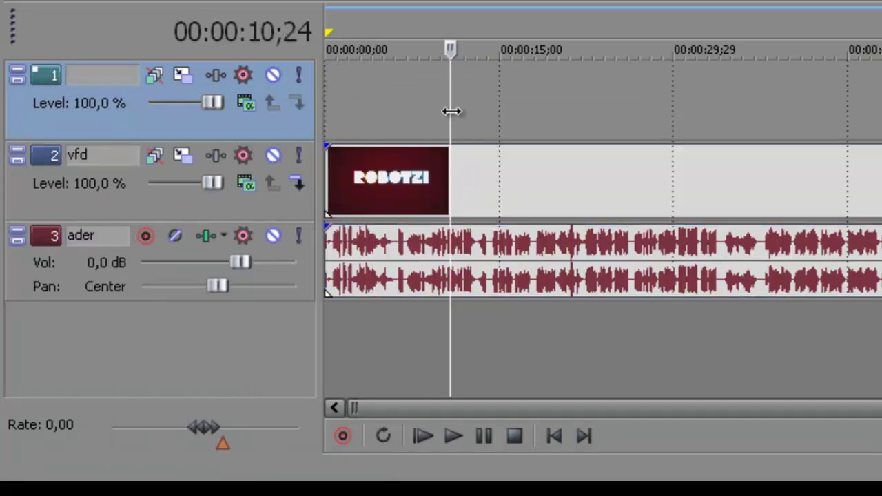
Step: Change the vfd track's display color to teal
right_click(58, 184)
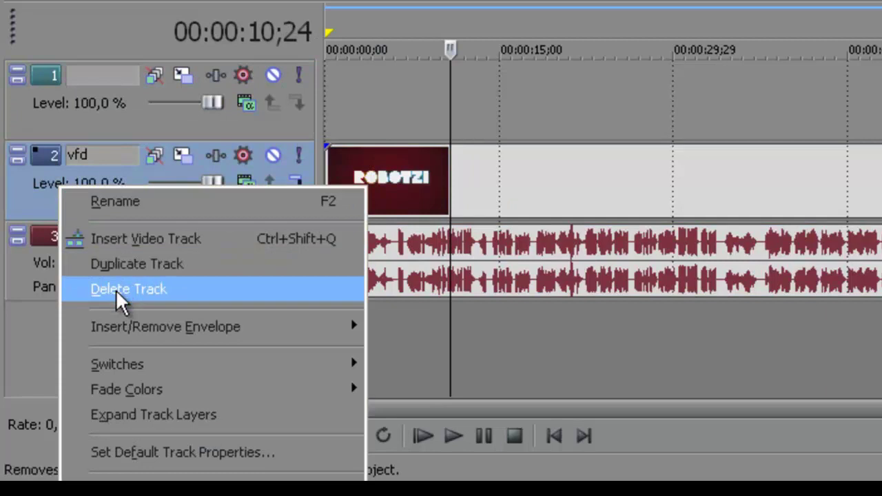
mouse_move(124, 322)
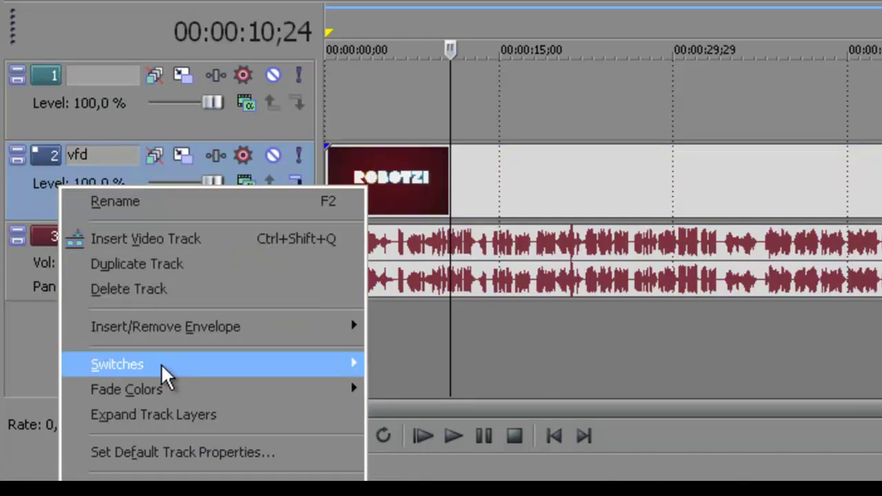
mouse_move(167, 386)
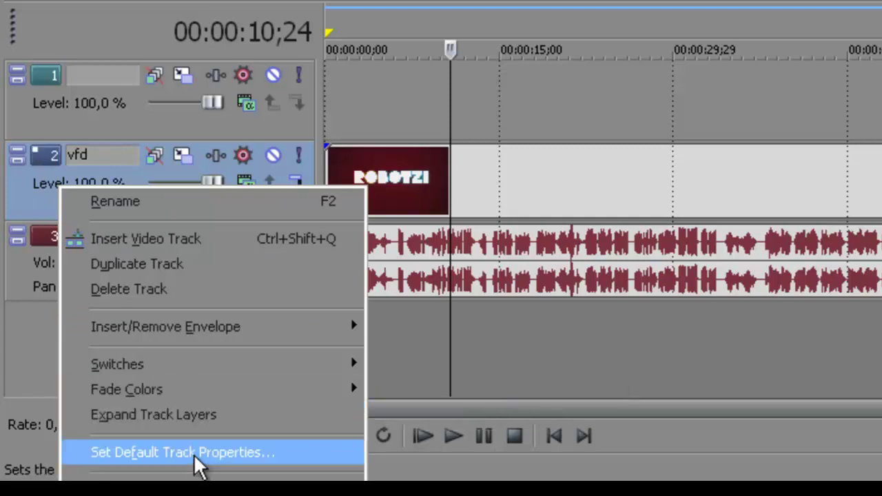
mouse_move(189, 478)
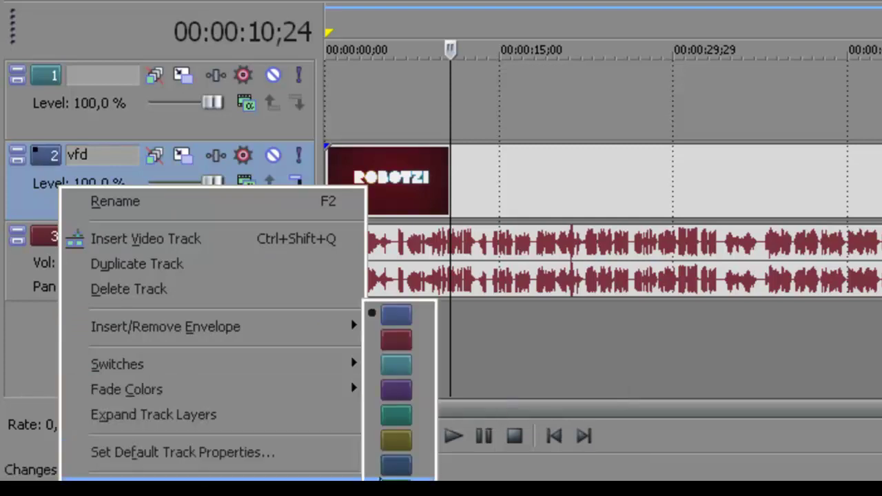
click(395, 374)
Step: Set the vfd track's display color to green
right_click(50, 214)
mouse_move(274, 197)
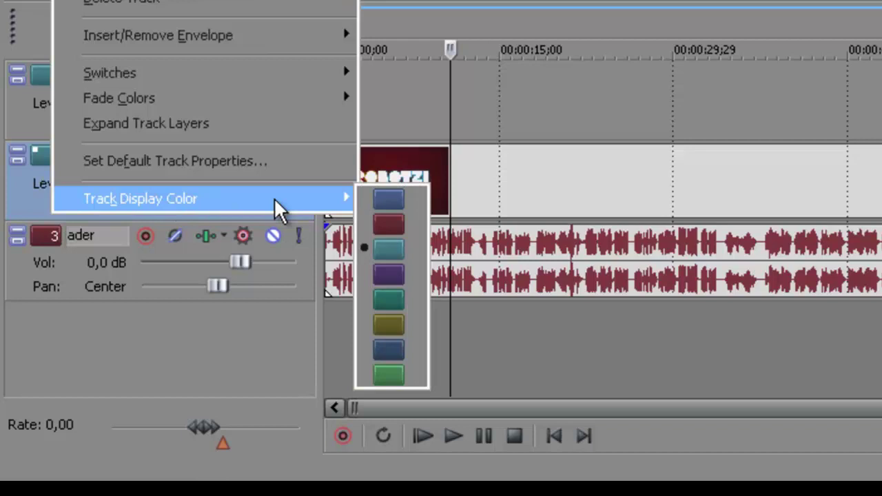
click(383, 368)
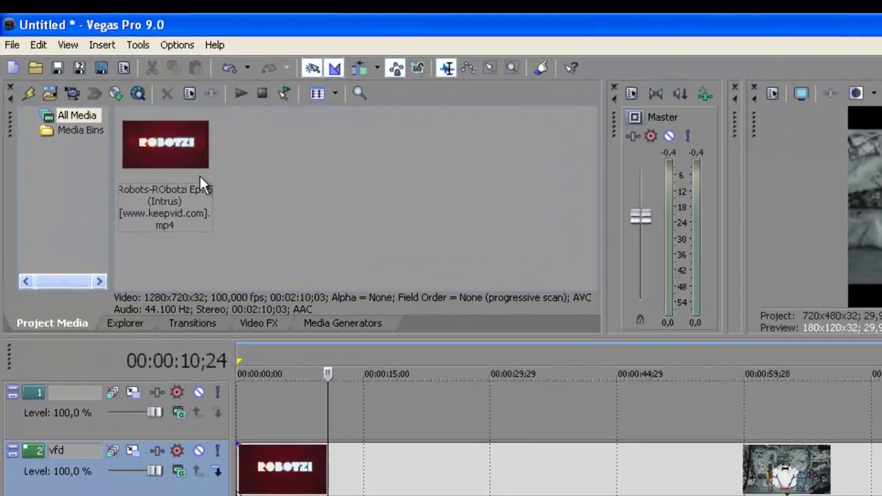
click(133, 121)
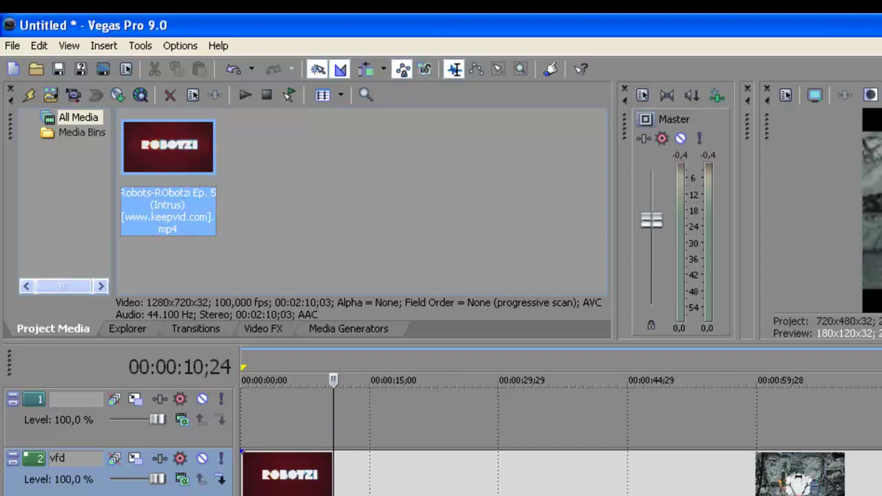
key(alt+Tab)
drag(869, 296, 302, 252)
click(261, 164)
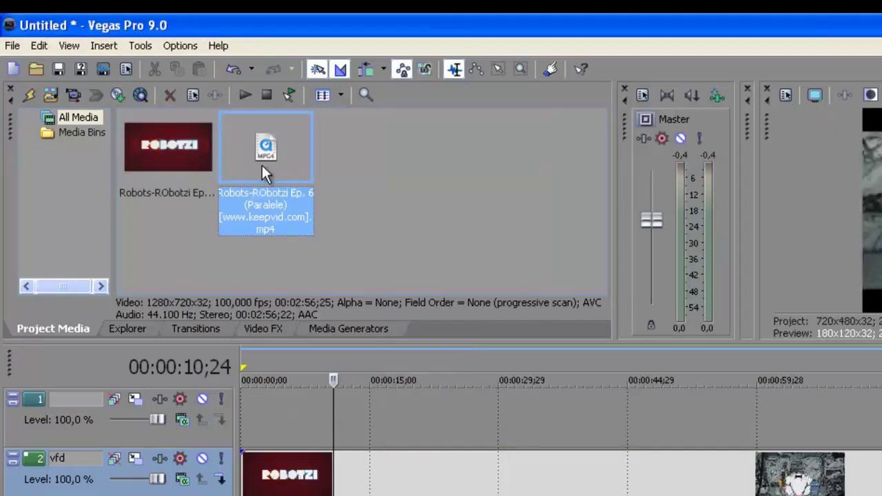
drag(262, 181, 271, 163)
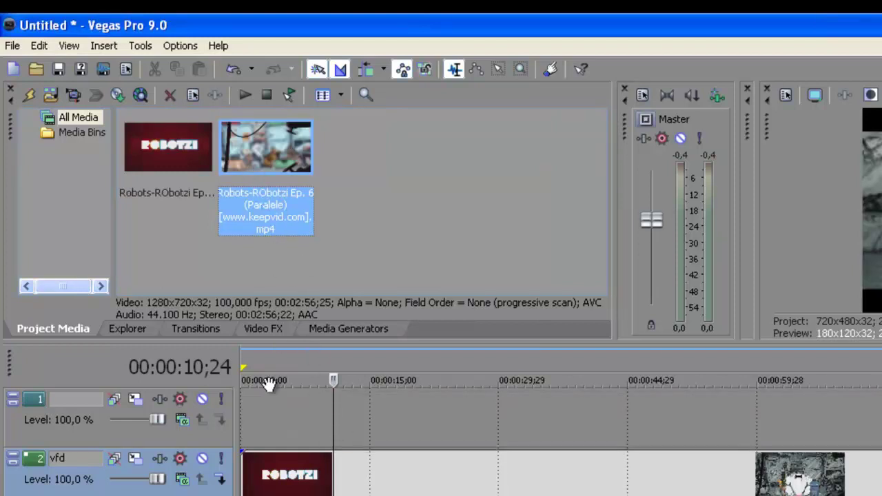
Step: View the Desktop folders in the Explorer and its list of browsing locations
click(140, 323)
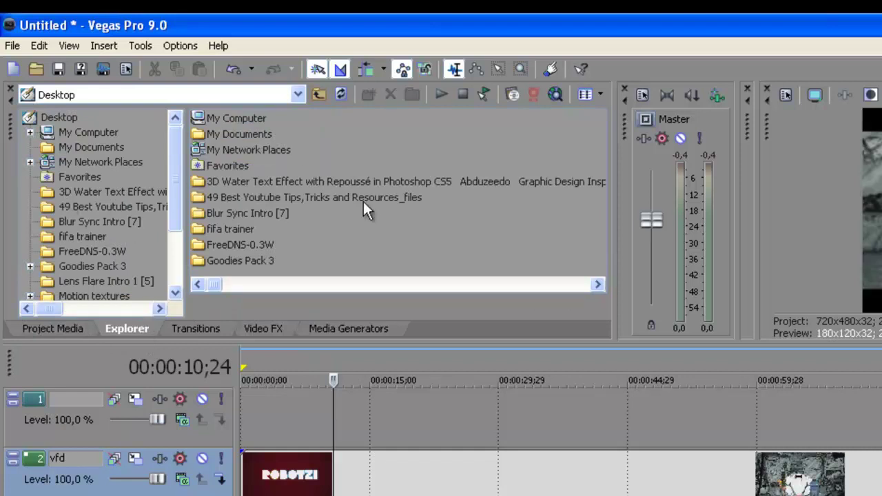
click(293, 98)
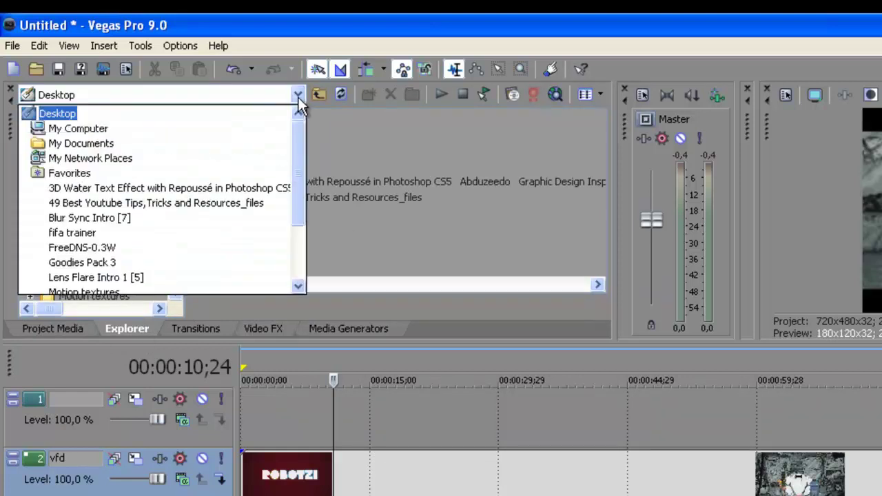
click(298, 97)
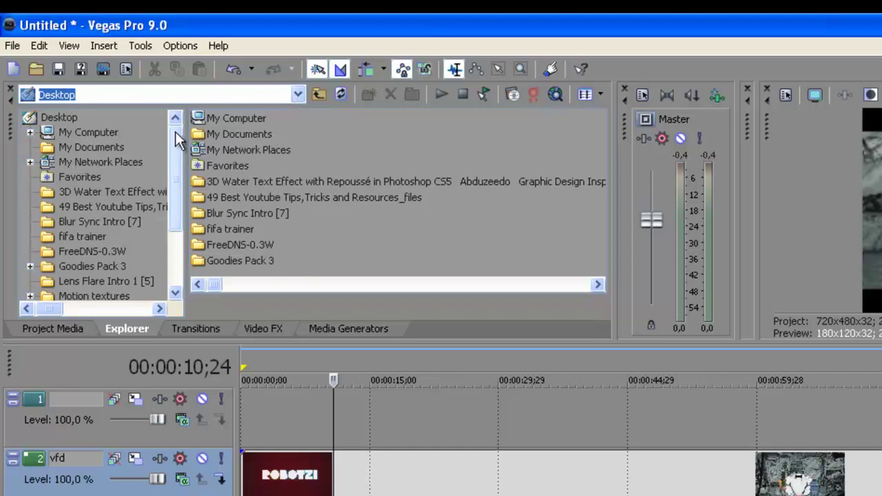
Step: Browse the available transitions and view the presets of several types, such as Venetian Blinds, Squeeze, Page Roll and Page Peel
click(206, 321)
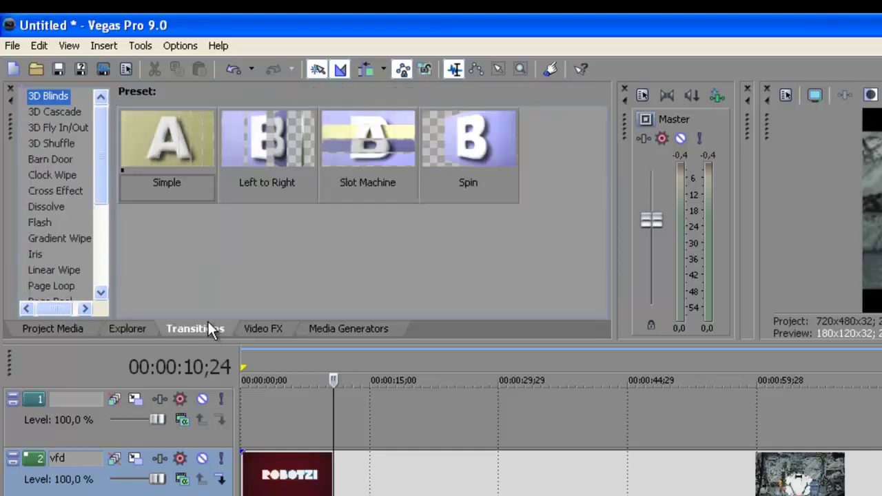
scroll(103, 167, down, 1)
drag(103, 168, 102, 255)
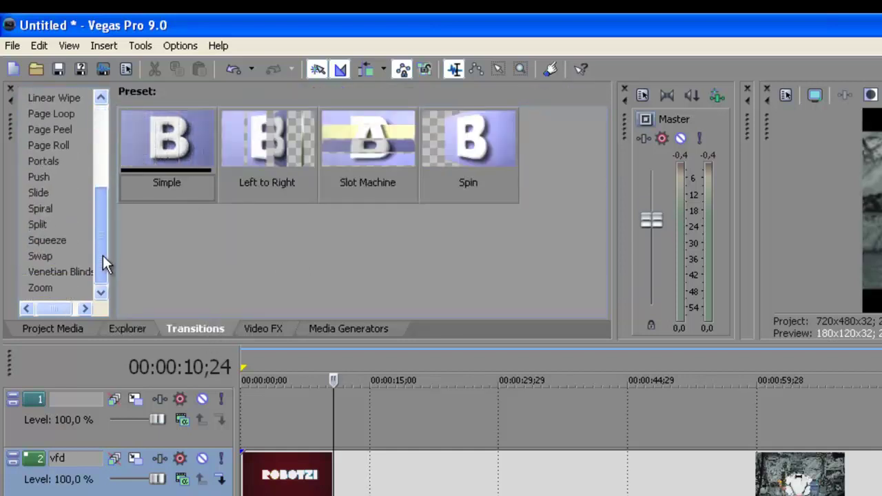
click(61, 271)
click(49, 239)
click(52, 147)
click(48, 130)
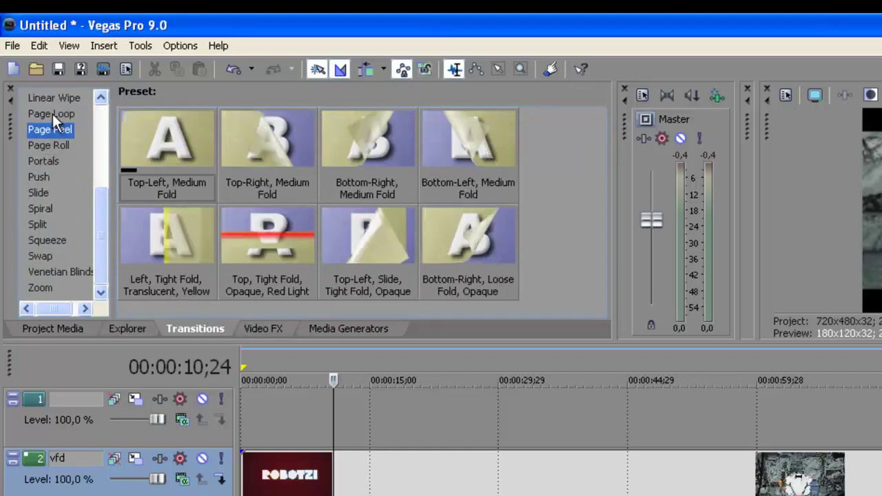
drag(100, 239, 95, 137)
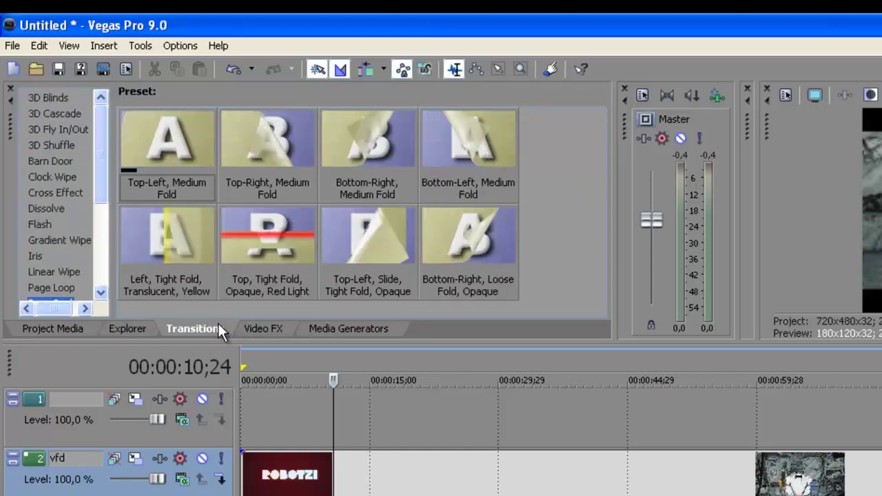
Step: Browse the available video effects and view the presets of several, including Film Effects, Gradient Map and News Print
click(261, 329)
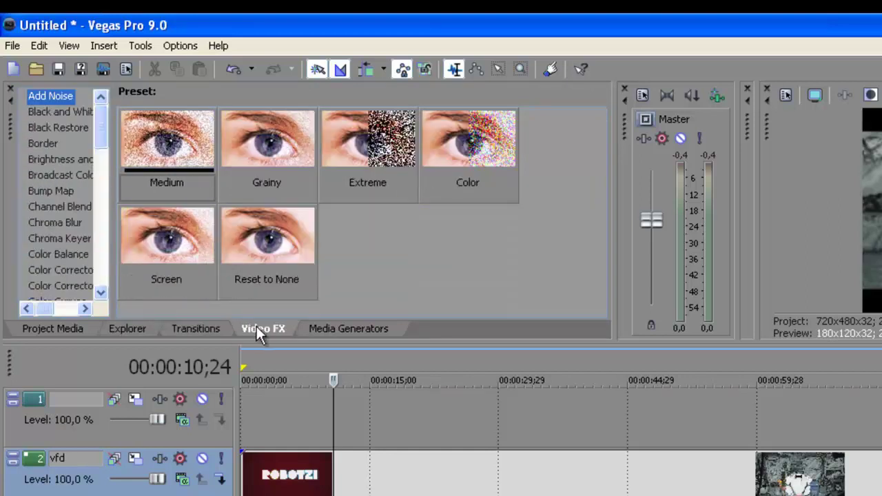
click(58, 111)
click(59, 158)
click(58, 175)
click(61, 253)
scroll(58, 281, down, 2)
click(57, 256)
scroll(57, 257, down, 2)
click(57, 257)
click(59, 241)
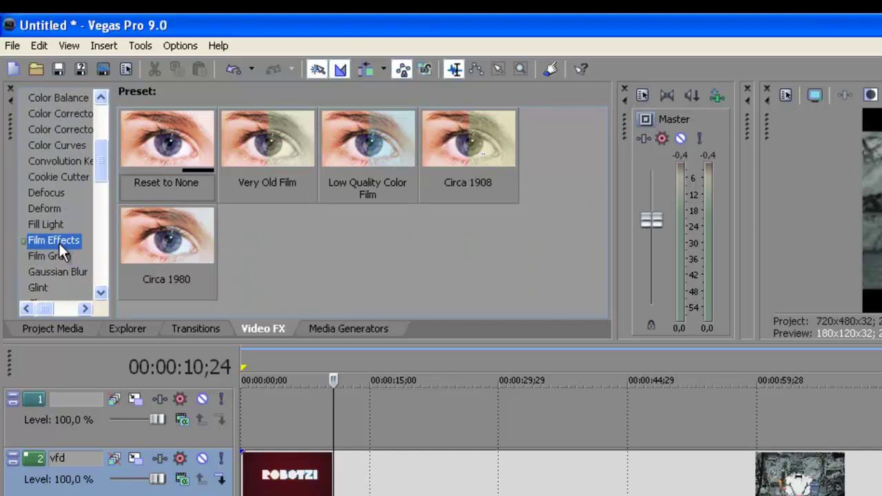
scroll(55, 249, down, 2)
click(58, 241)
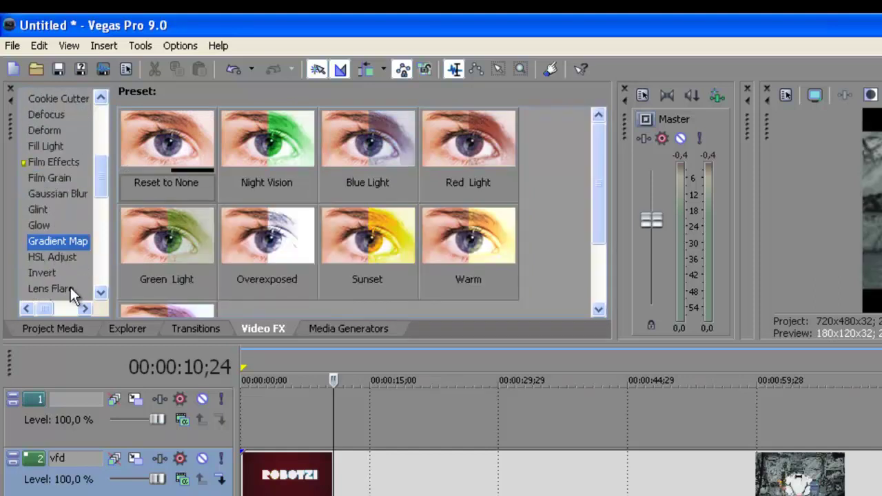
scroll(50, 242, down, 3)
click(51, 243)
click(54, 259)
click(55, 275)
click(55, 259)
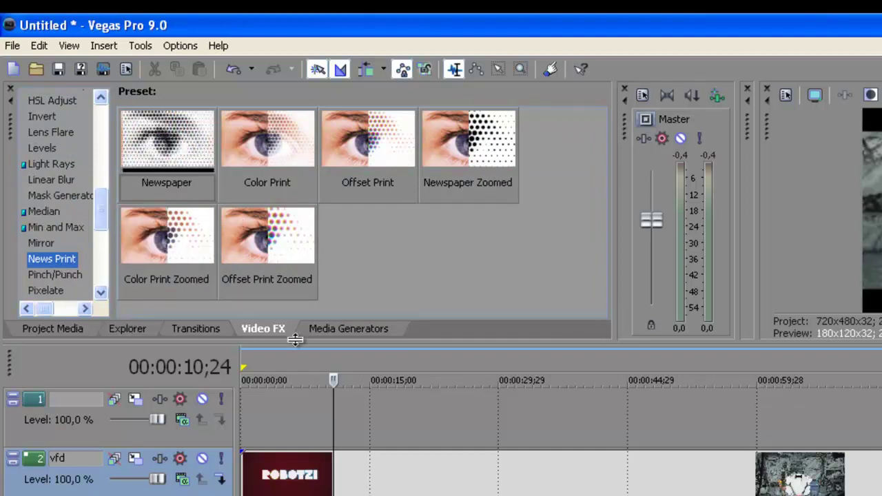
Step: Browse the media generators, viewing the Text, Test Pattern and Color Gradient presets and selecting the Elliptical Ring preset
click(350, 334)
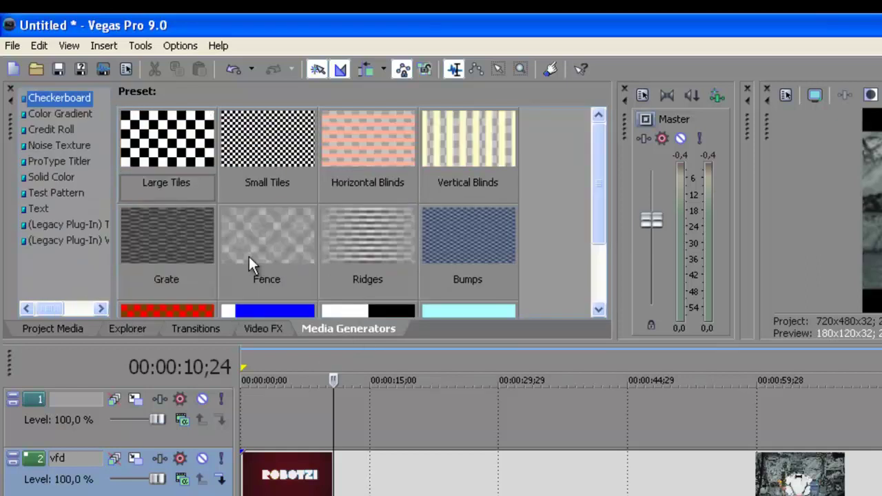
click(75, 195)
click(49, 221)
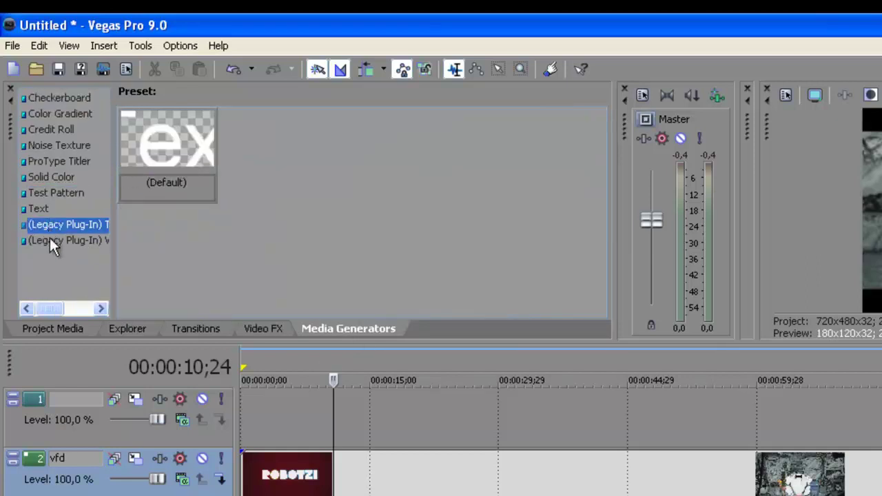
click(48, 210)
click(41, 195)
click(61, 112)
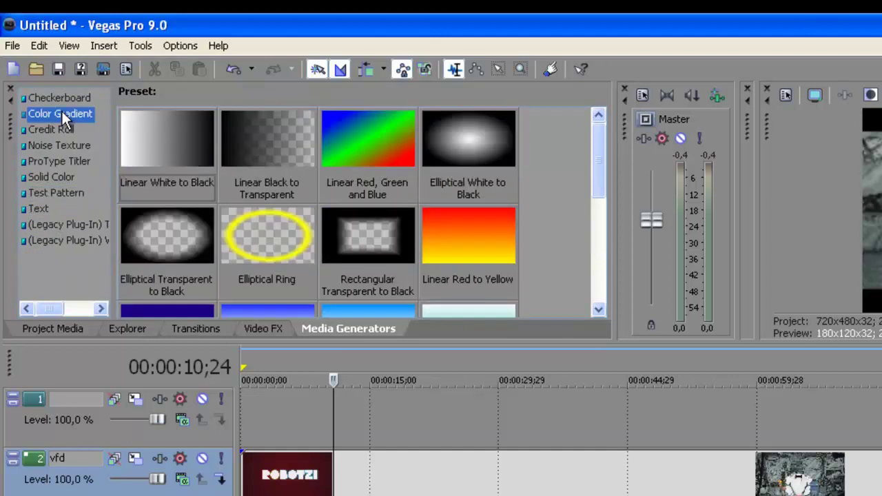
click(263, 244)
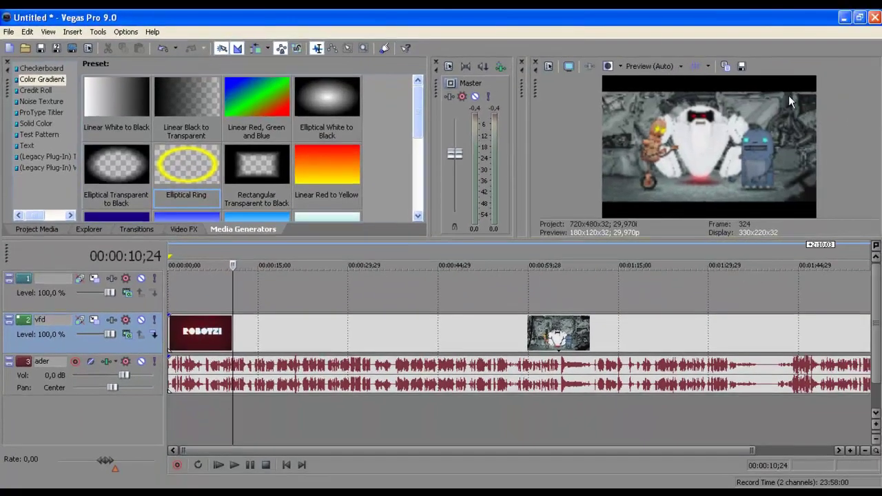
Step: Review the video preview's display options and its device preferences, including the display adapter choices and the General and Video preferences
right_click(695, 138)
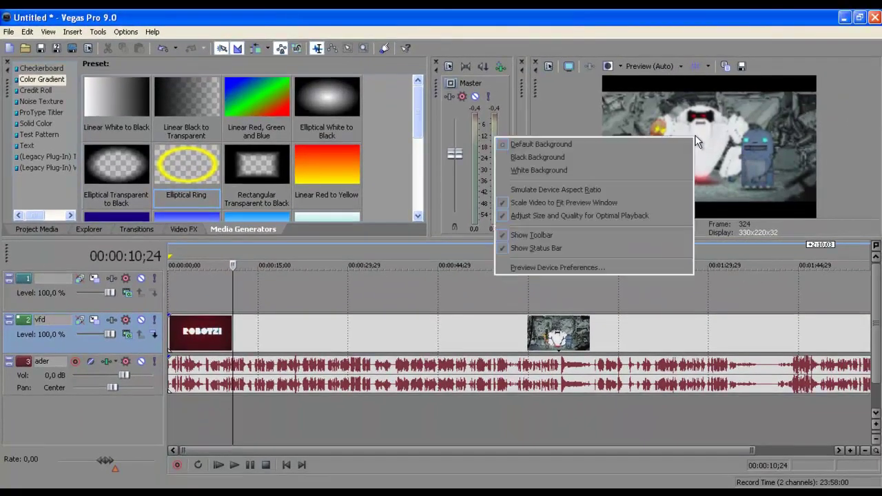
click(699, 106)
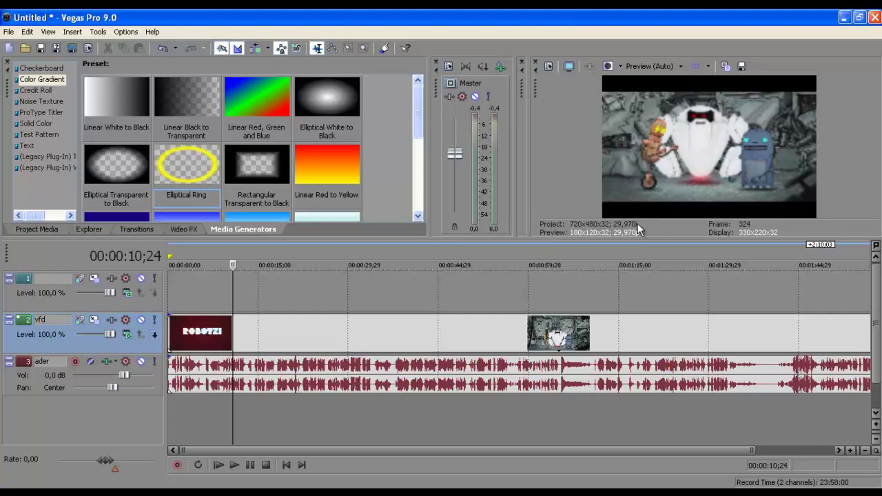
right_click(653, 196)
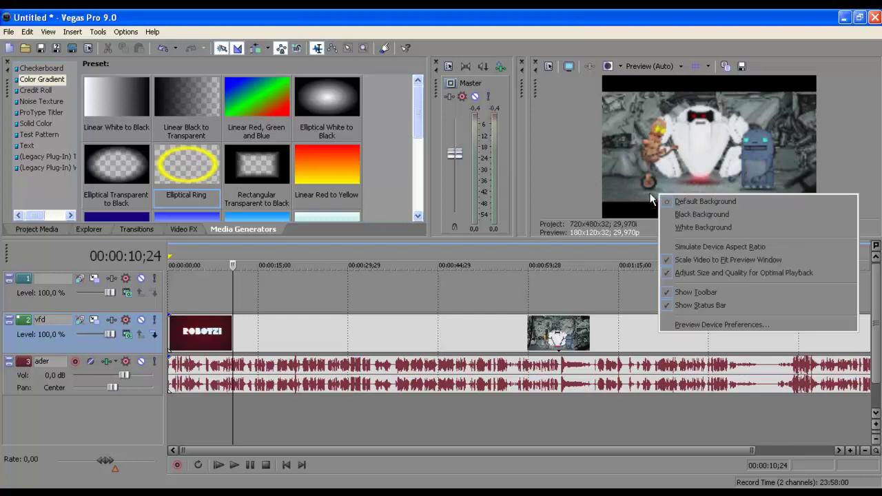
click(697, 326)
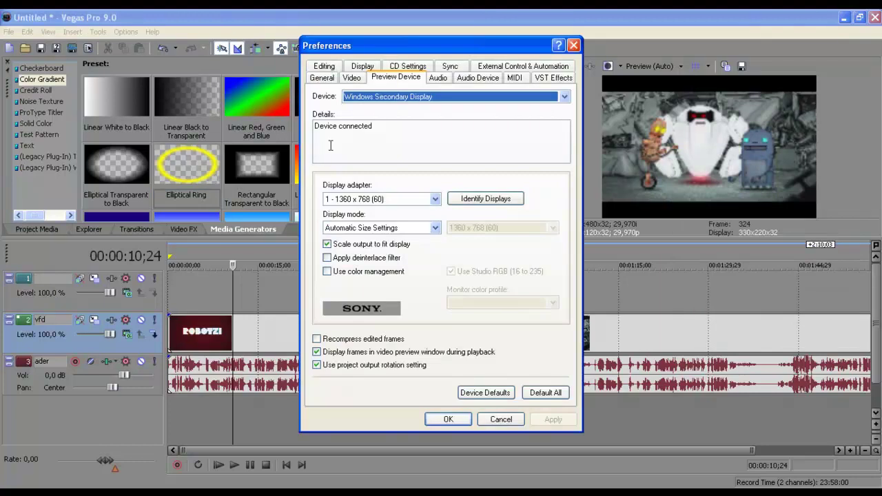
click(435, 199)
click(410, 210)
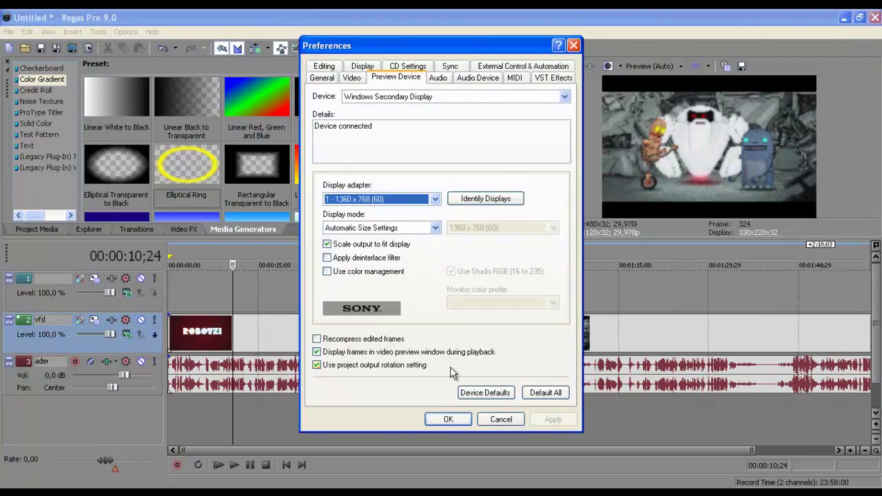
click(352, 79)
click(332, 79)
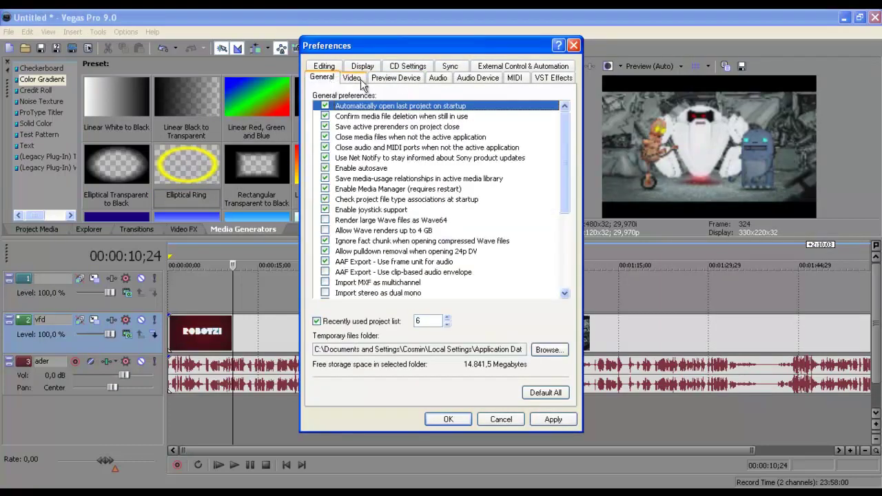
click(352, 79)
click(573, 46)
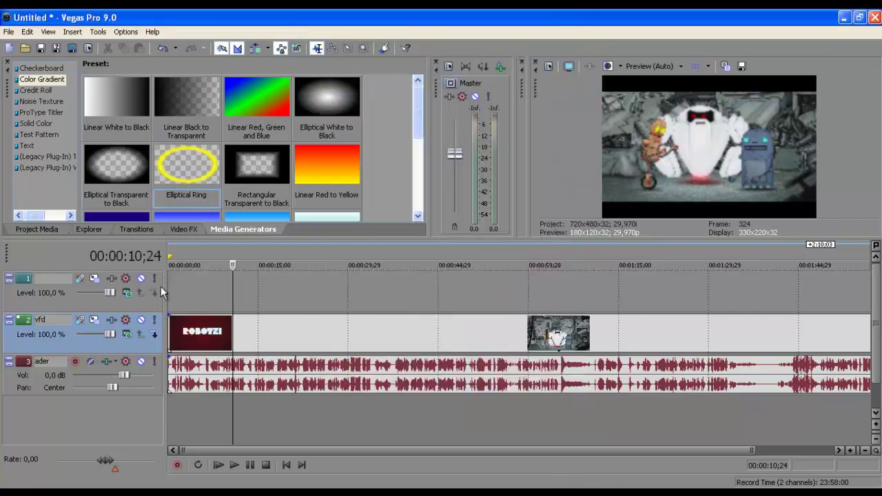
Step: Insert a text media event on the empty top video track at the playhead and check its text and font options
right_click(234, 298)
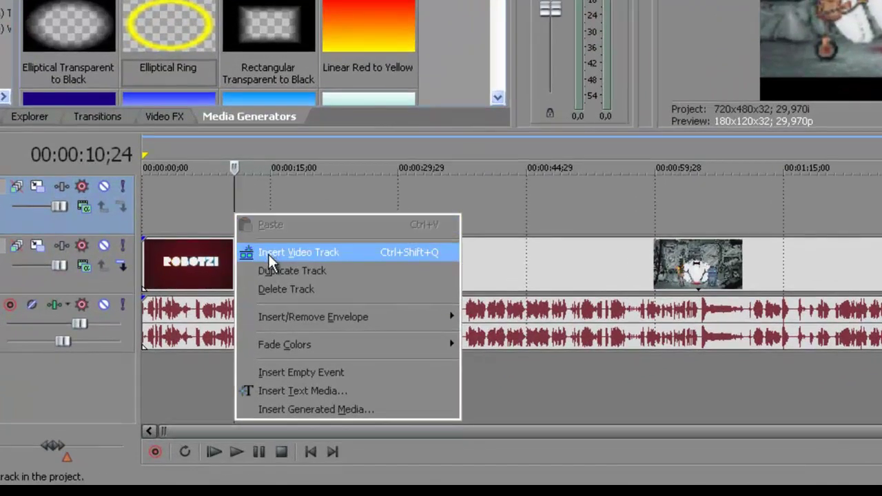
click(299, 390)
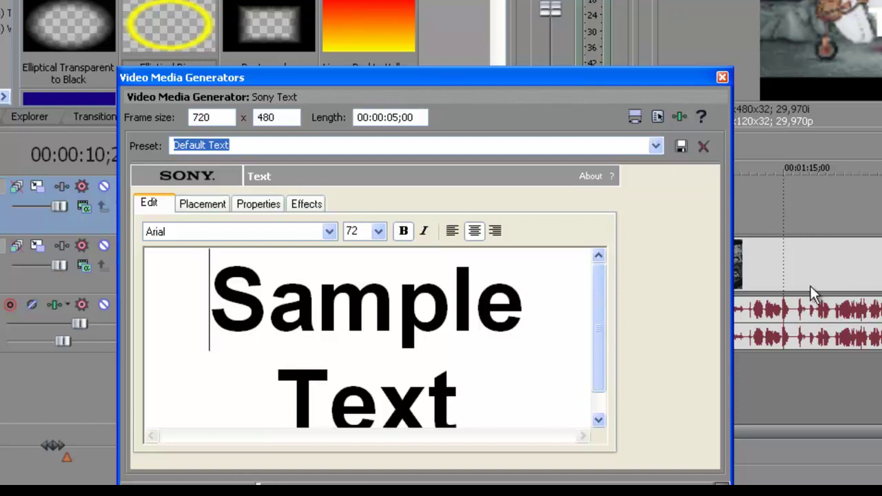
double_click(250, 290)
key(Delete)
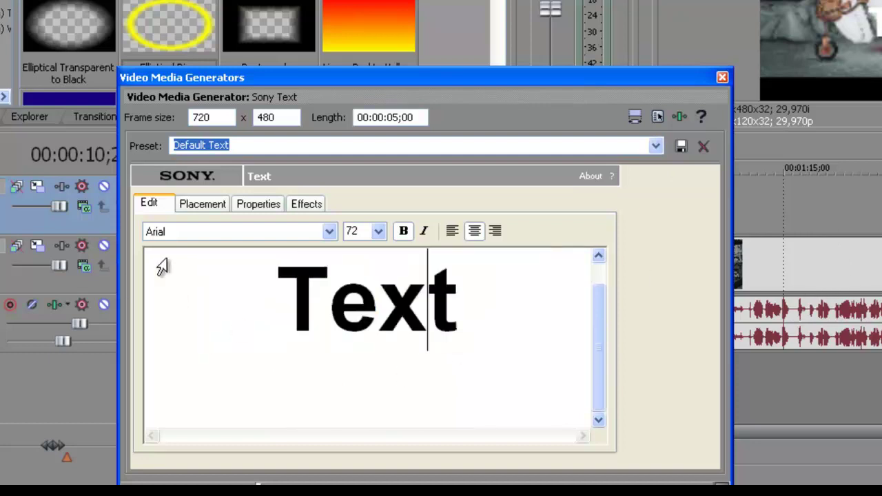
click(329, 231)
click(377, 254)
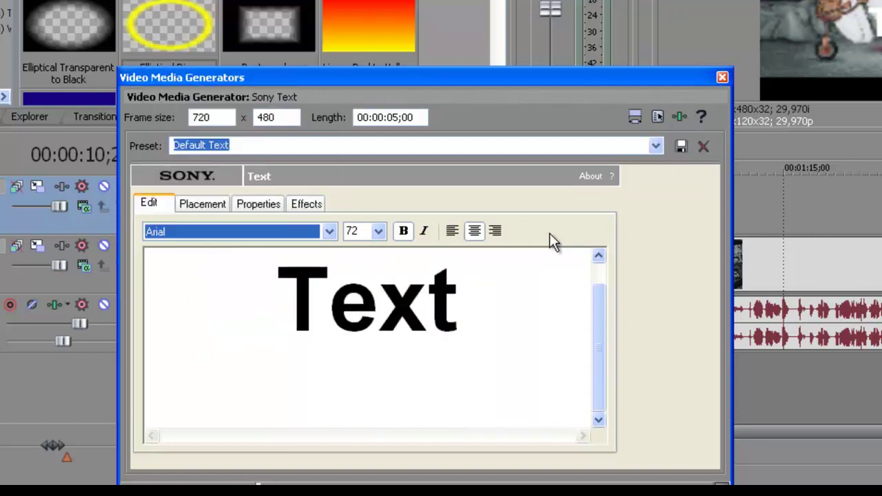
Step: Place the text freely at about X -0,099 and Y -0,117, and color it dark red with R 134, G 0, B 0
click(201, 204)
drag(242, 344, 292, 352)
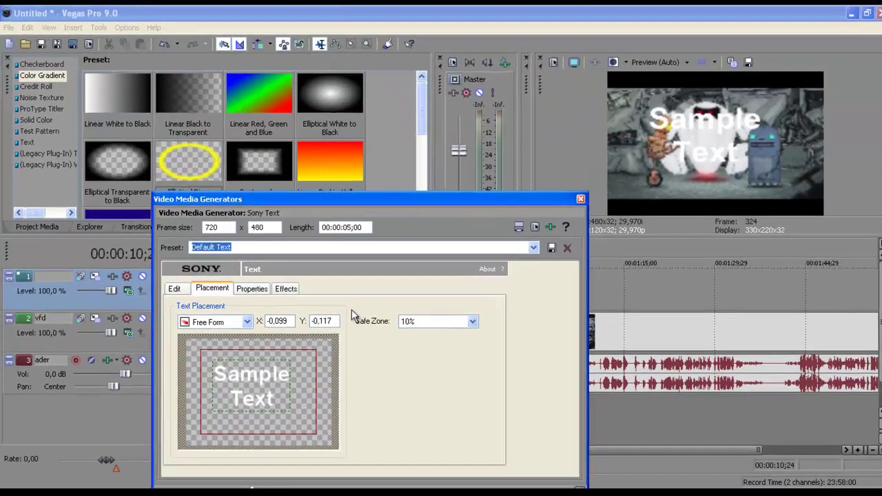
click(252, 289)
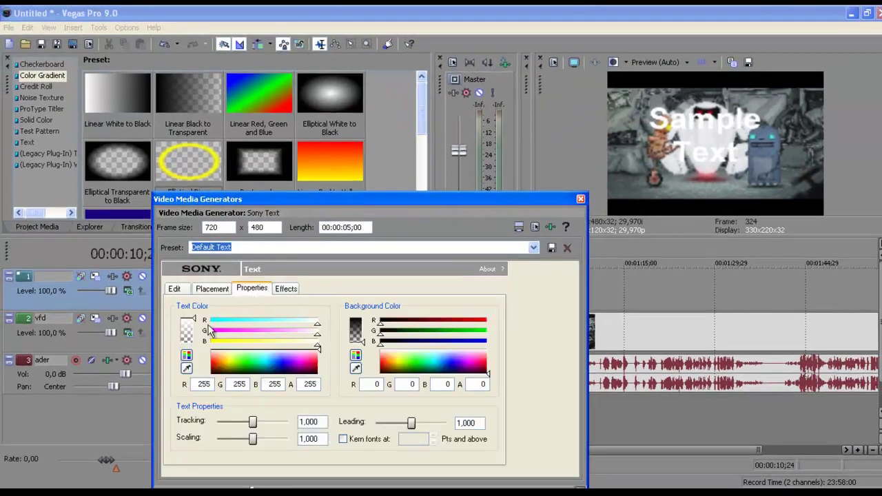
click(241, 359)
drag(242, 359, 208, 368)
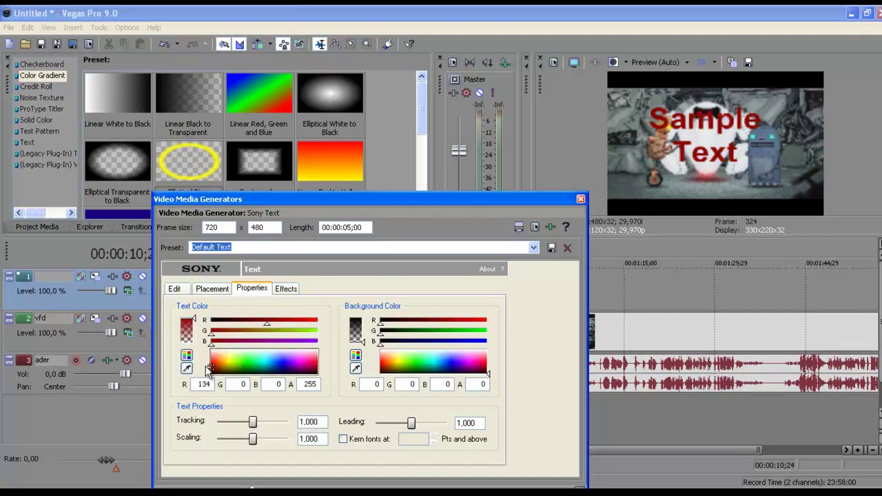
Step: Set the text color's alpha to 228, the scaling to 0,703 and the tracking to 1,222, keeping the background transparent
drag(195, 321, 193, 339)
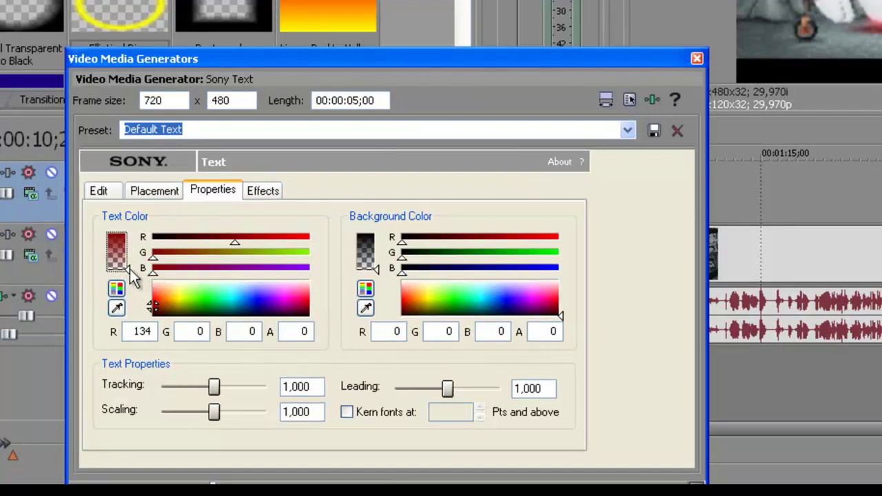
drag(128, 269, 131, 293)
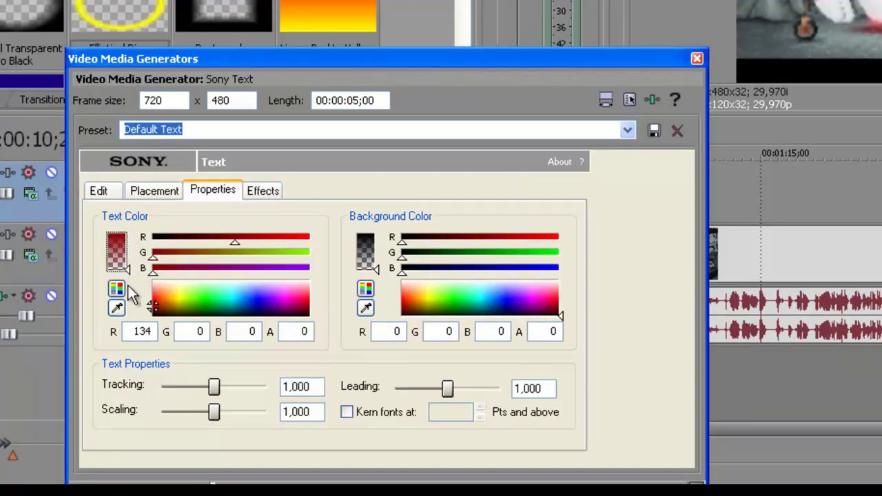
mouse_move(214, 417)
mouse_down()
mouse_move(254, 419)
mouse_move(208, 417)
mouse_up()
drag(127, 270, 128, 248)
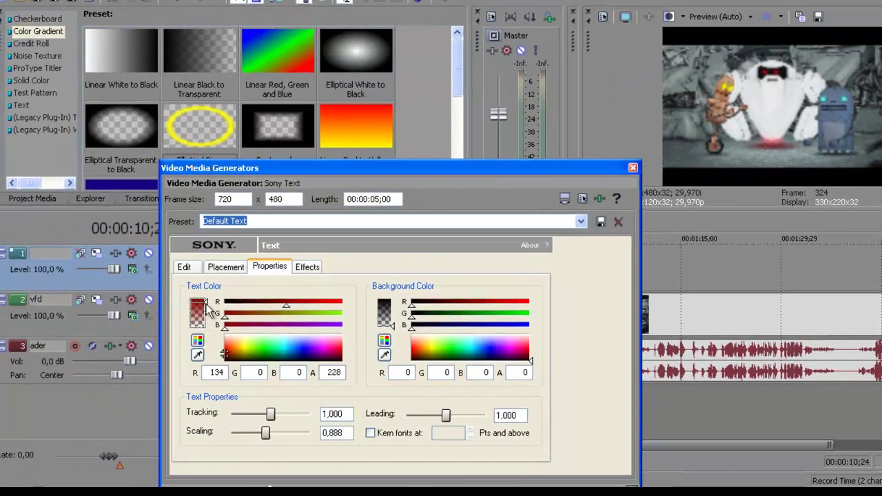
mouse_move(267, 432)
mouse_down()
mouse_move(305, 441)
mouse_move(259, 435)
mouse_move(289, 416)
mouse_move(235, 422)
mouse_move(306, 425)
mouse_move(279, 422)
mouse_up()
mouse_move(392, 329)
mouse_down()
mouse_move(400, 290)
mouse_move(391, 332)
mouse_up()
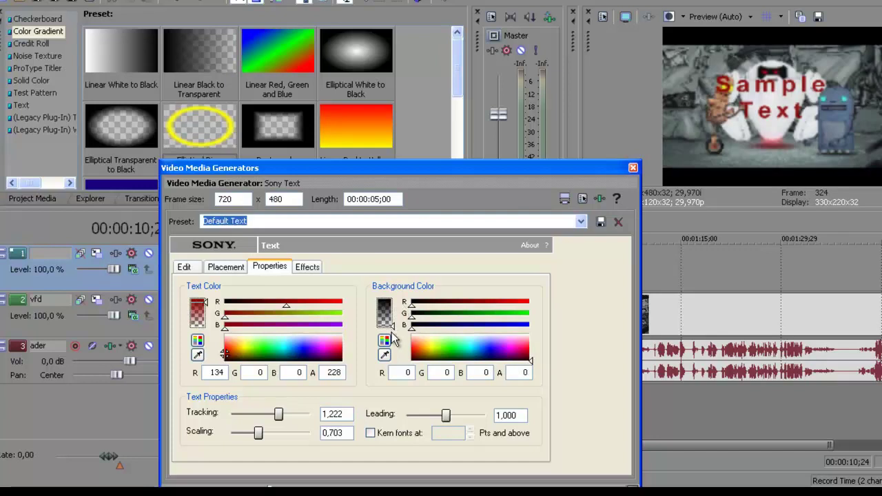
mouse_move(392, 328)
mouse_down()
mouse_move(393, 319)
mouse_move(393, 340)
mouse_up()
Step: Add a yellow outline of width 0,109 and a shadow with feather 0,600, X offset 0,181 and Y offset 0,018, and close the text settings
click(303, 268)
click(191, 300)
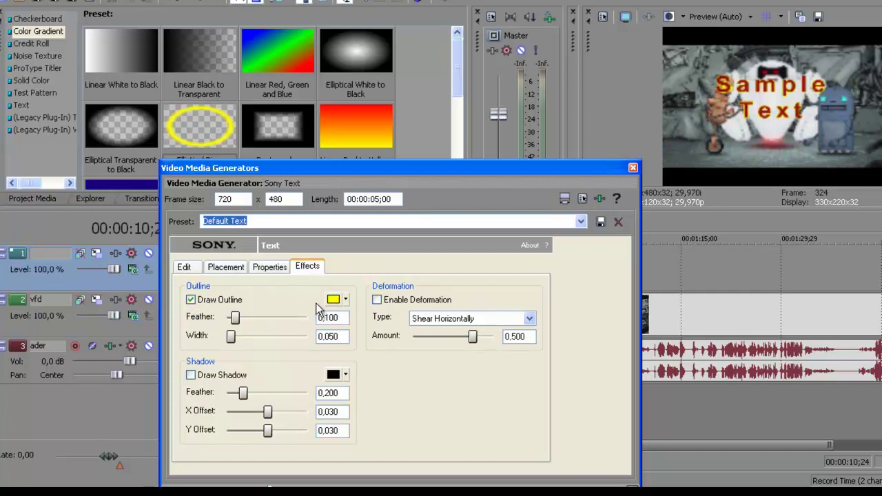
click(345, 299)
click(345, 299)
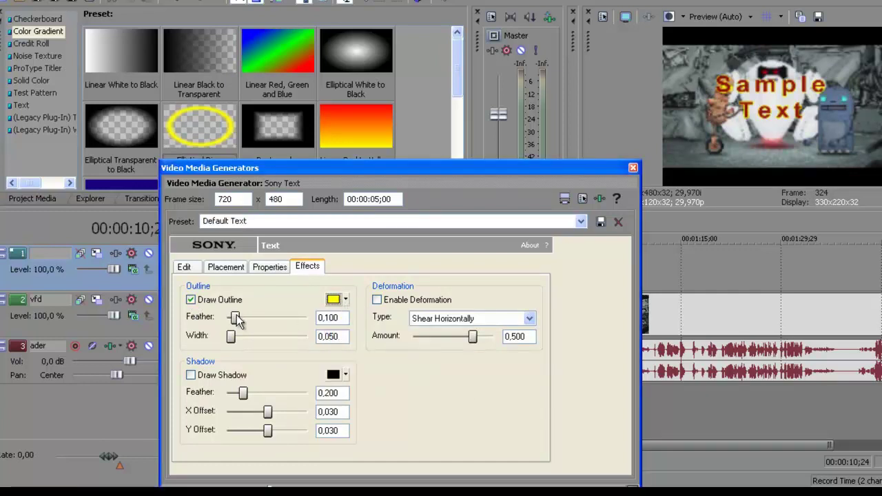
mouse_move(232, 335)
mouse_down()
mouse_move(271, 342)
mouse_move(236, 346)
mouse_up()
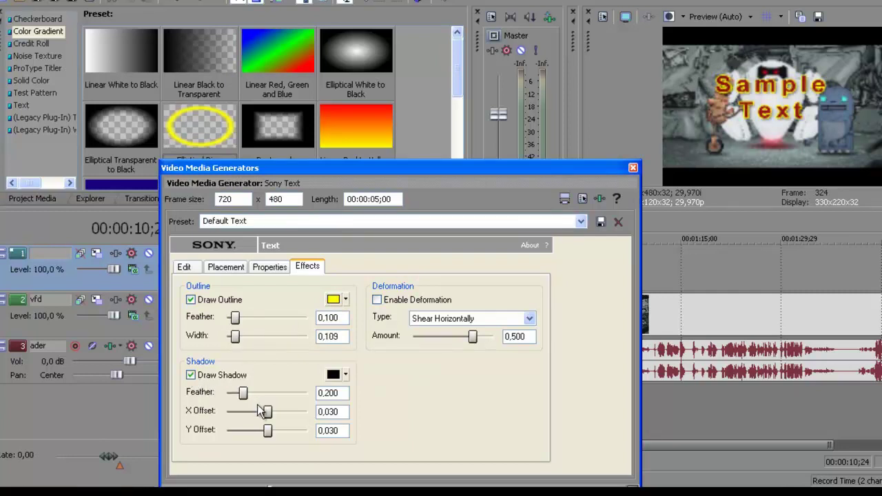
drag(242, 393, 270, 438)
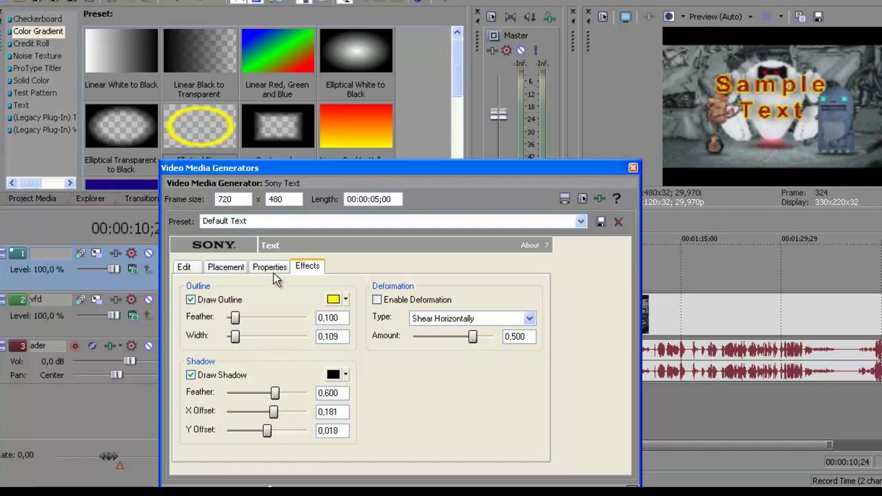
click(633, 168)
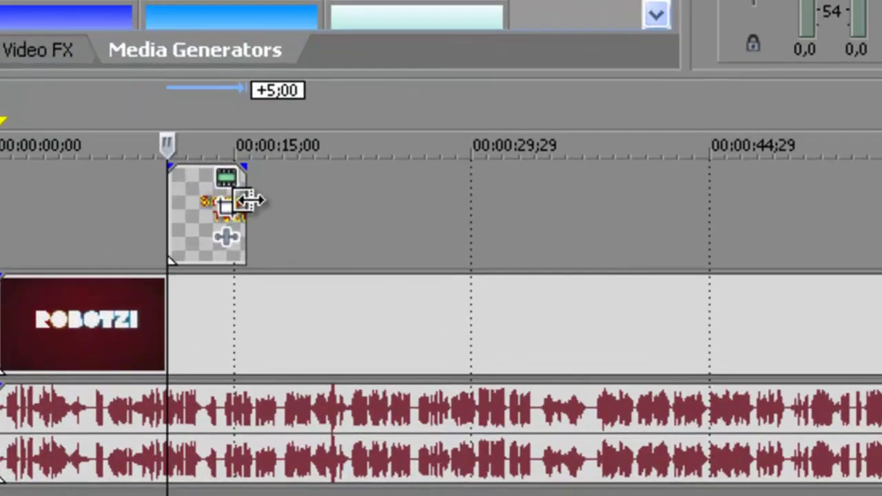
Step: Extend both edges of the text event so that it runs from about 7 to about 30 seconds on the timeline
click(247, 200)
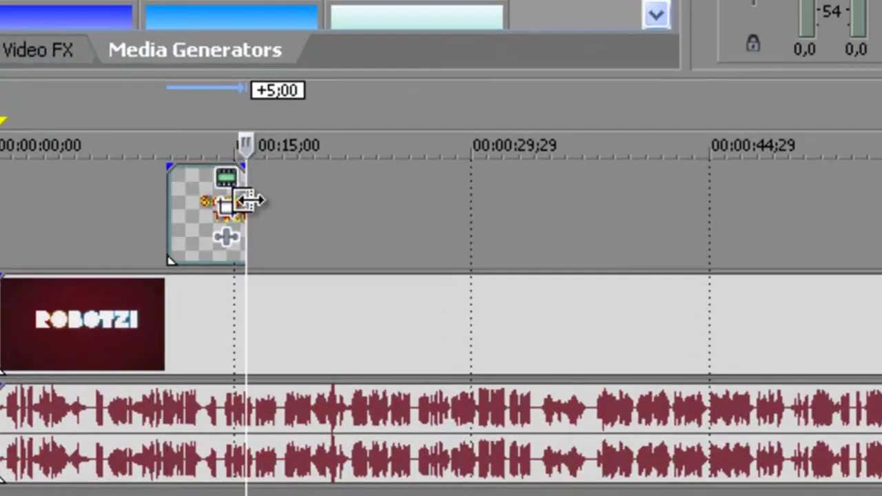
drag(386, 212, 480, 216)
drag(165, 203, 97, 227)
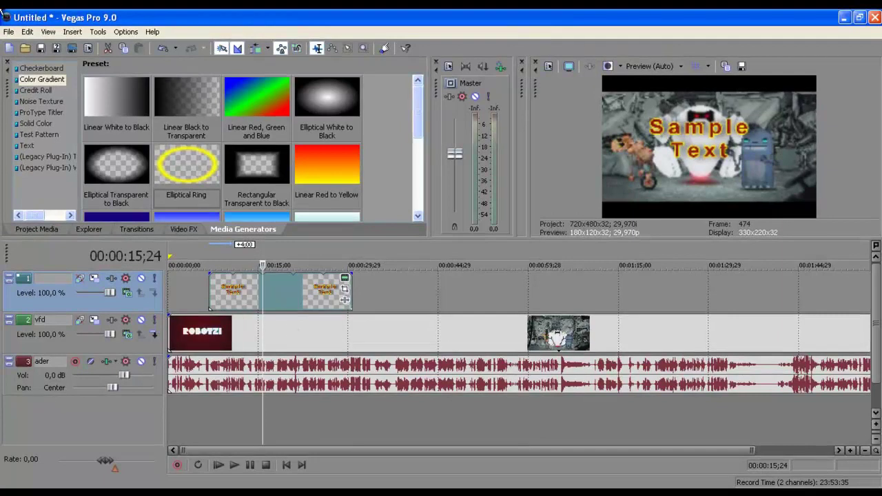
Step: Review the Render As file types and the templates for MainConcept AVC/AAC, and leave without rendering
click(7, 32)
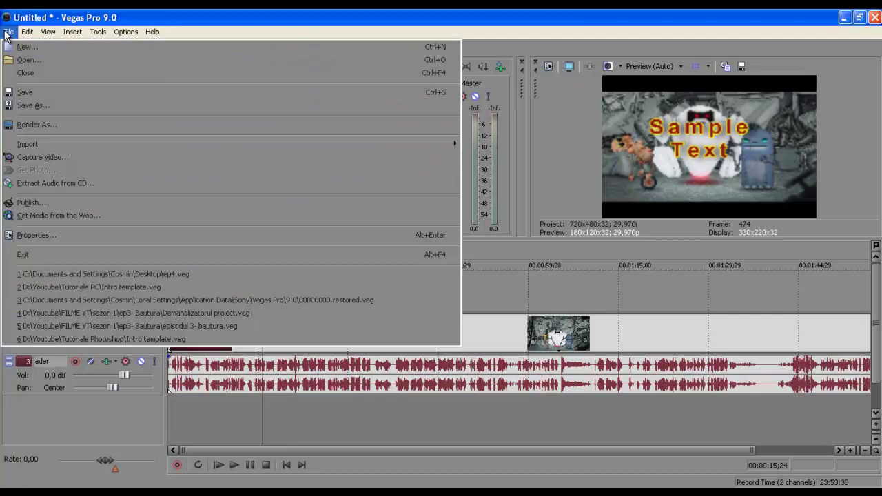
click(31, 124)
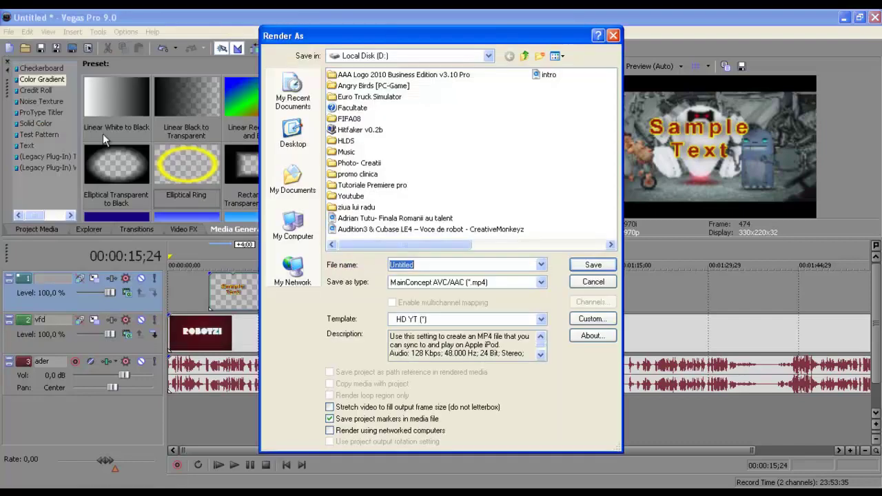
click(541, 282)
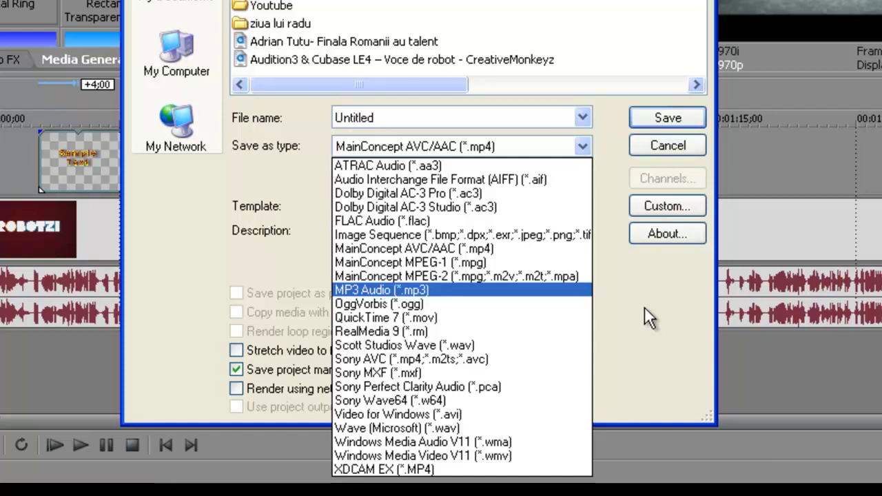
click(629, 383)
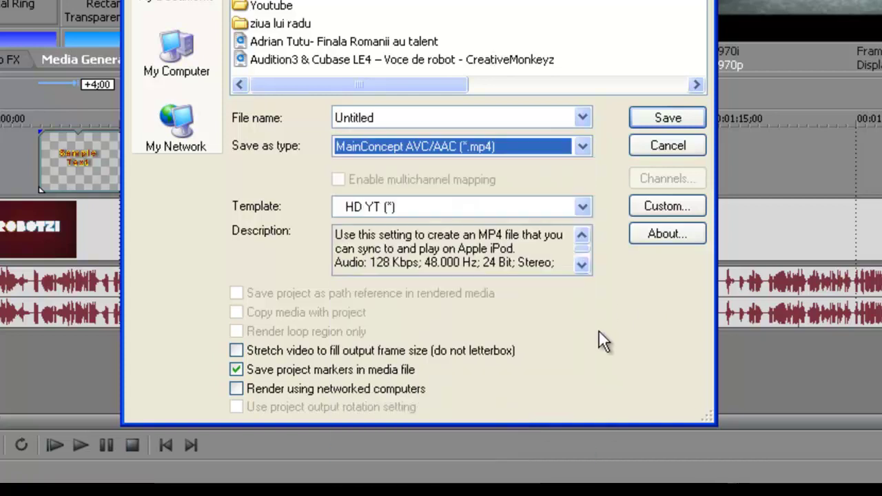
click(366, 205)
click(366, 205)
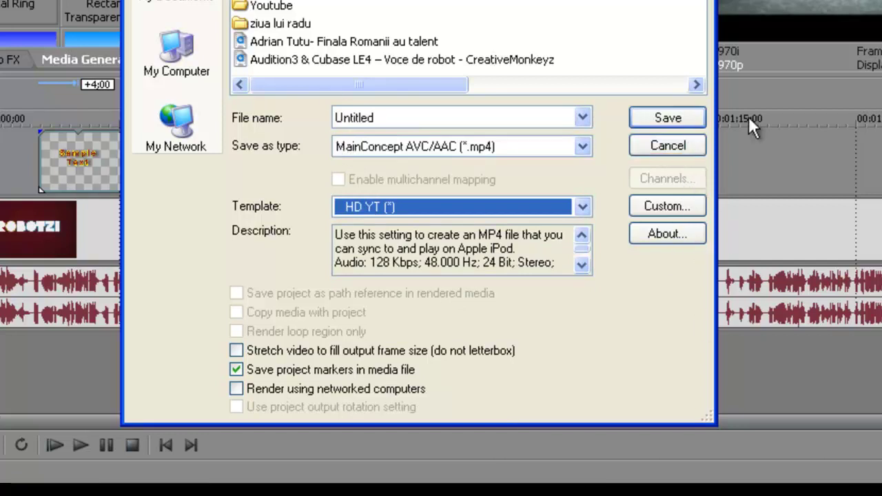
click(652, 150)
Step: Open the project's video properties, check the pixel format choices and set the full-resolution rendering quality to Best
click(8, 32)
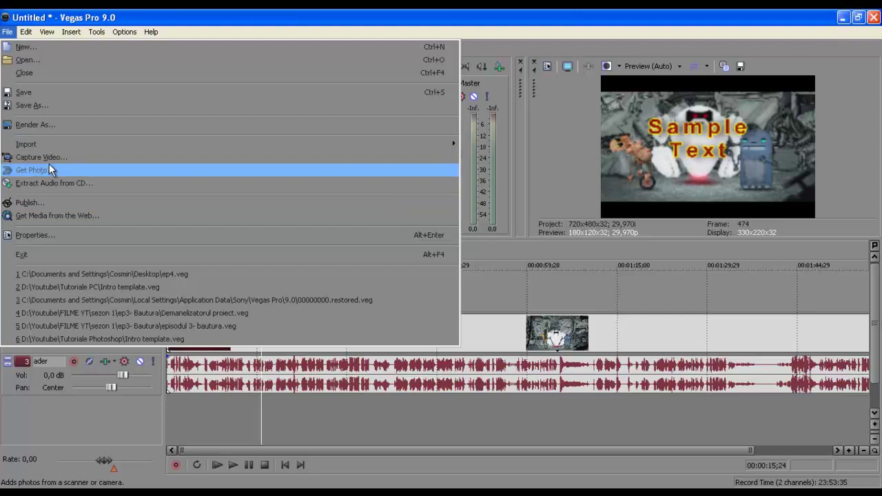
click(60, 235)
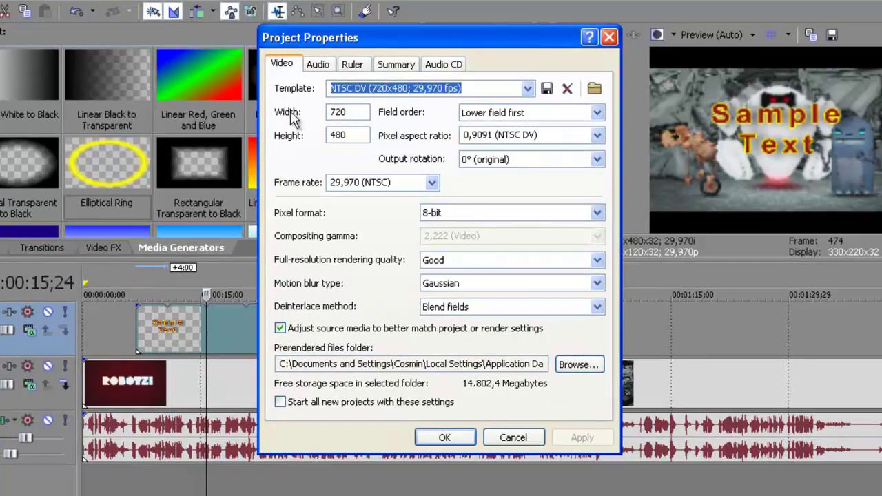
click(356, 119)
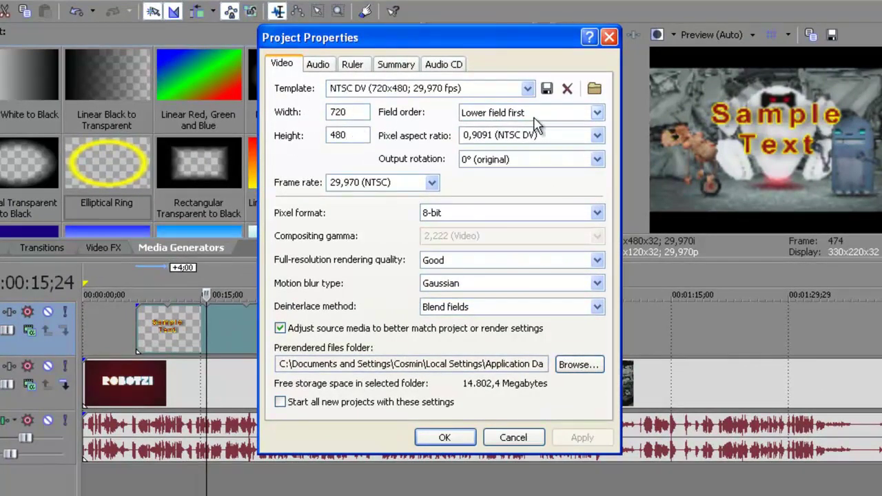
click(450, 213)
click(449, 222)
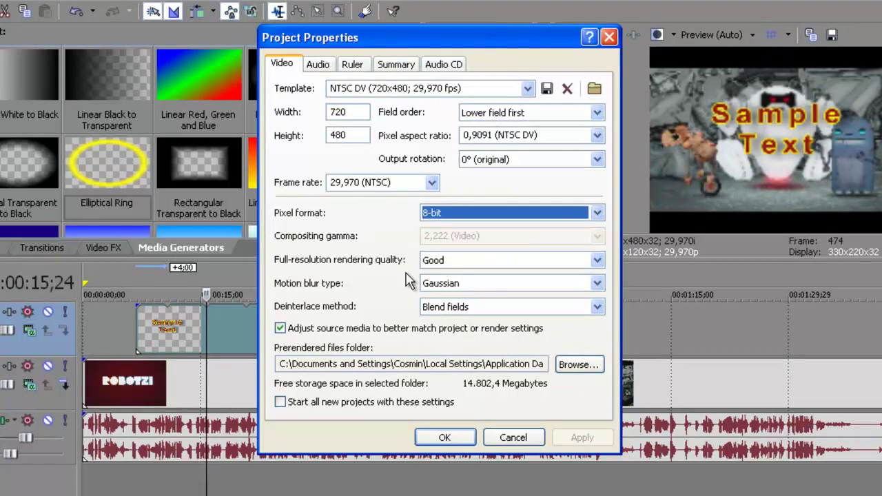
click(441, 262)
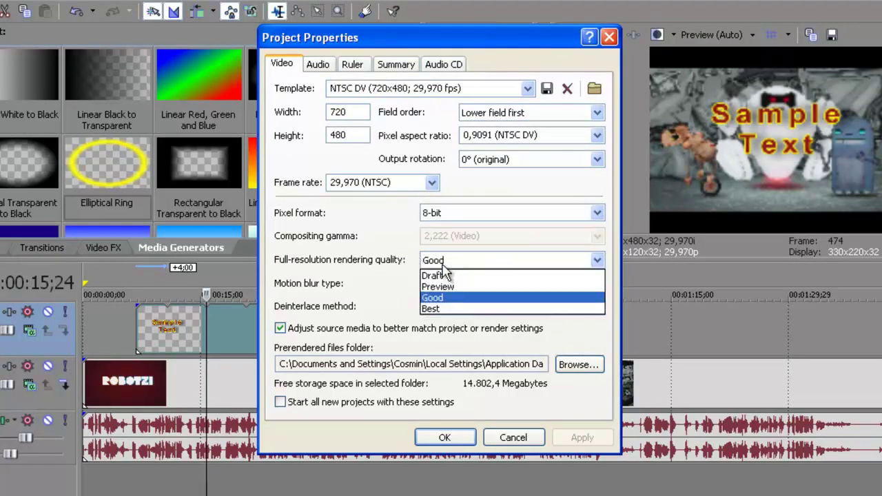
click(452, 308)
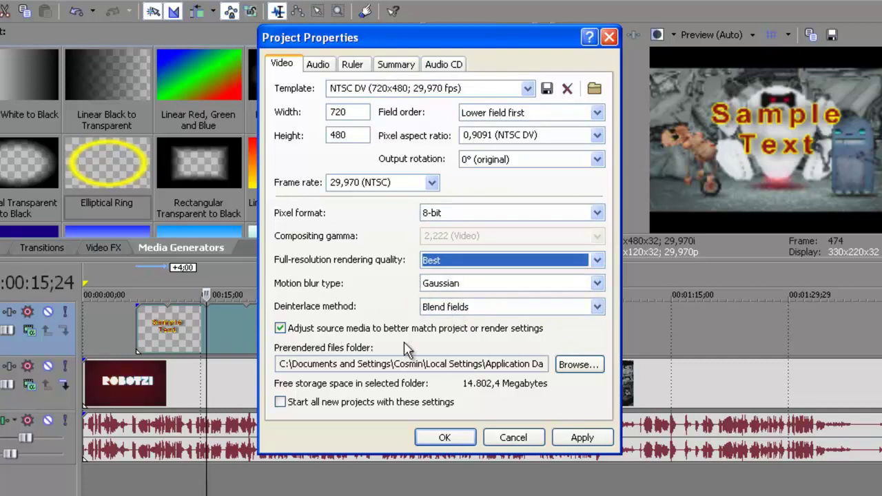
Step: Review the project's audio, ruler, summary and audio CD properties, including the master bus modes, and close them without applying
click(318, 66)
click(555, 91)
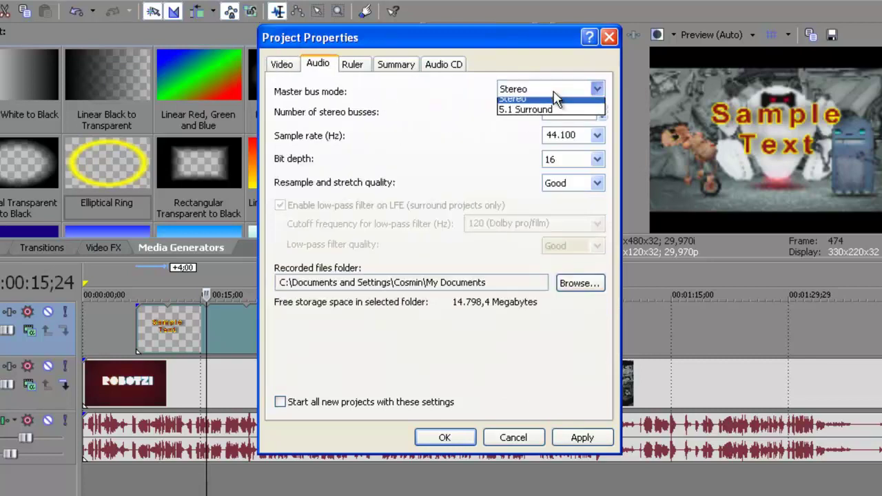
click(555, 90)
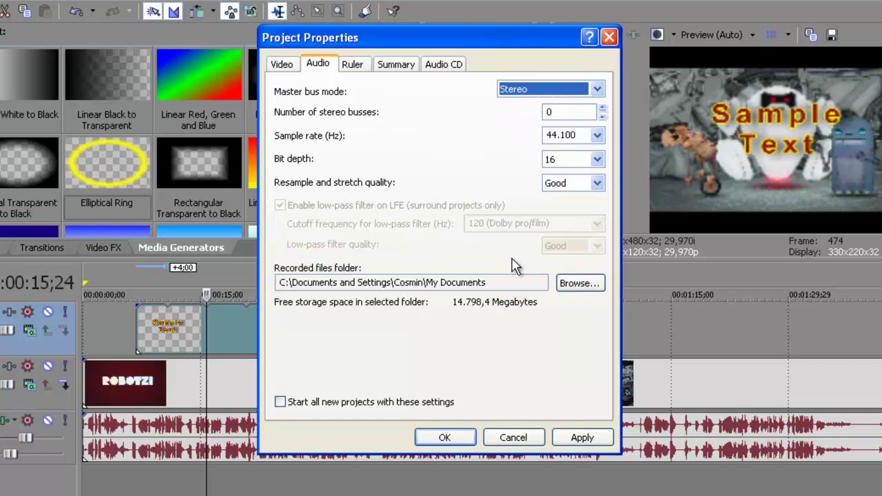
click(569, 113)
click(352, 63)
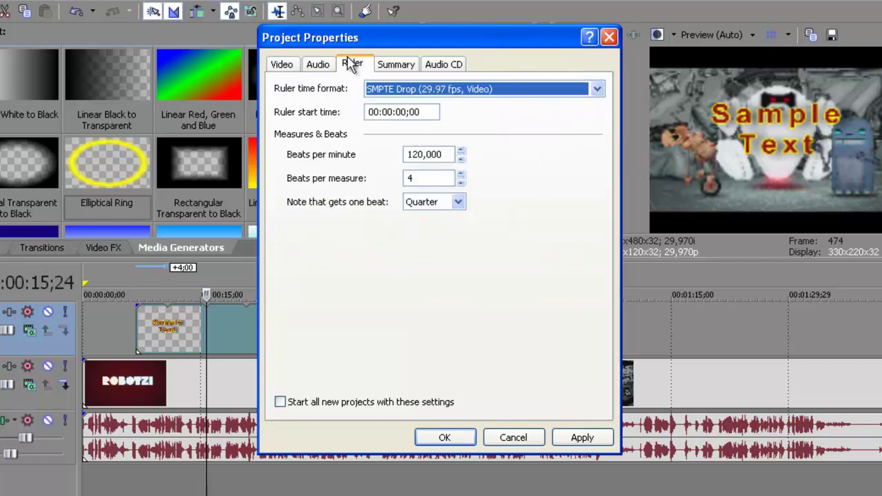
click(381, 67)
click(439, 68)
click(391, 67)
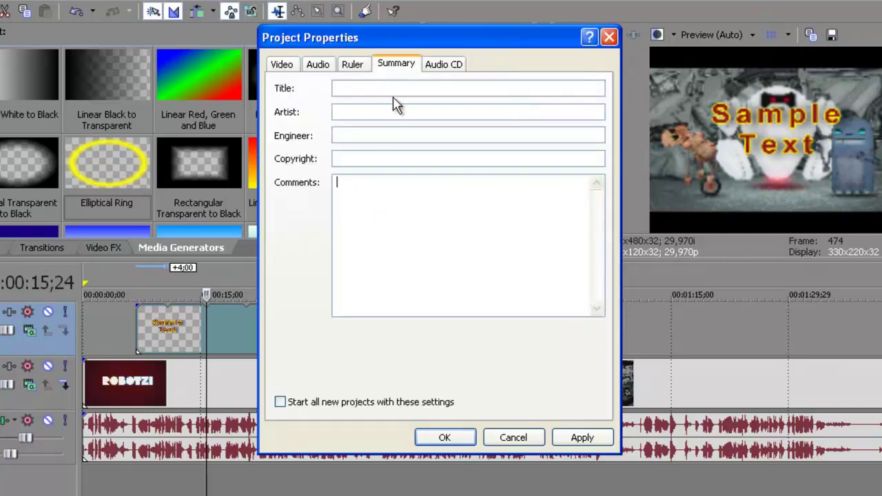
click(458, 63)
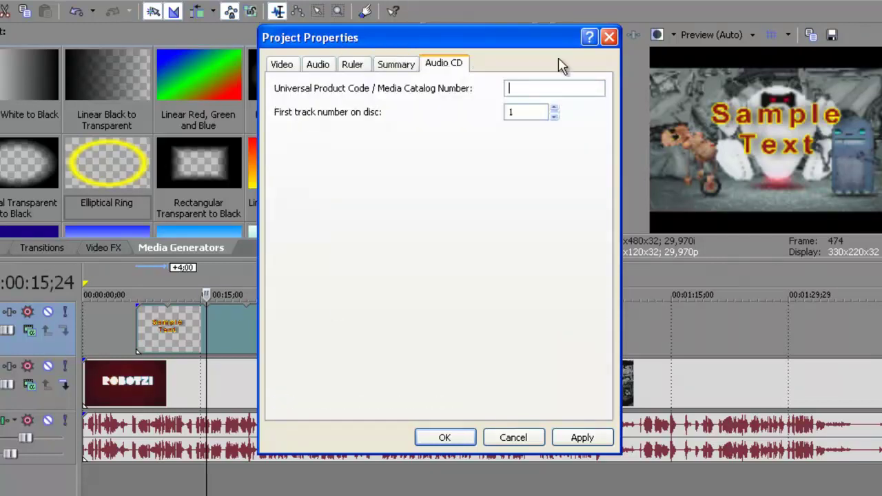
click(610, 38)
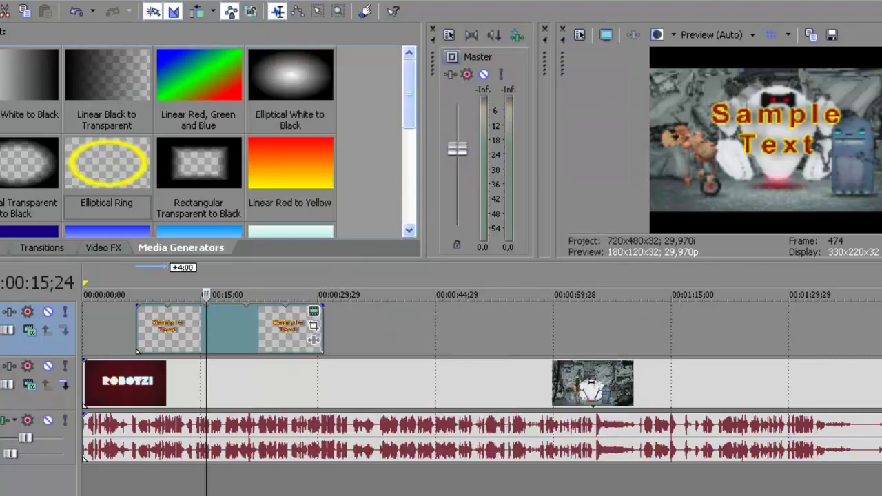
click(0, 0)
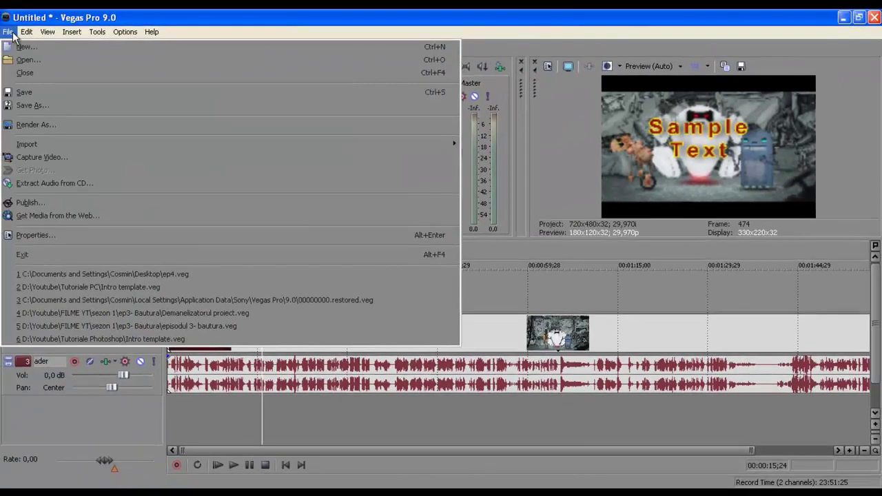
mouse_move(27, 36)
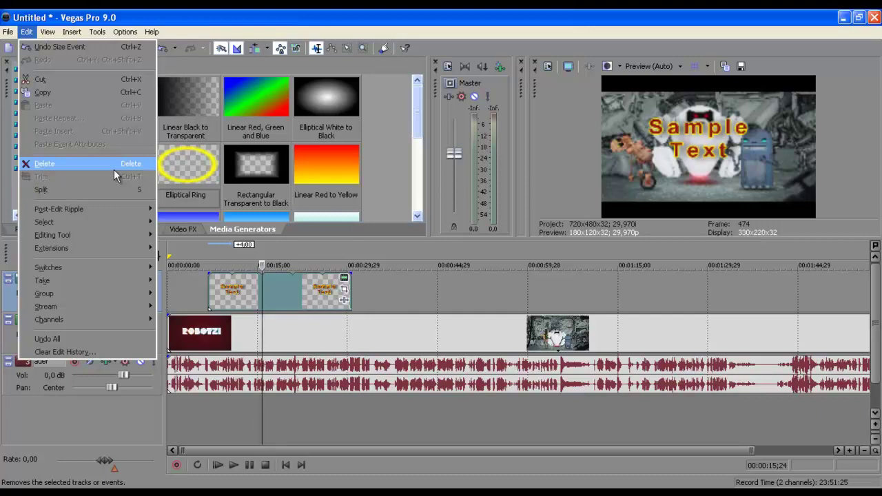
mouse_move(88, 324)
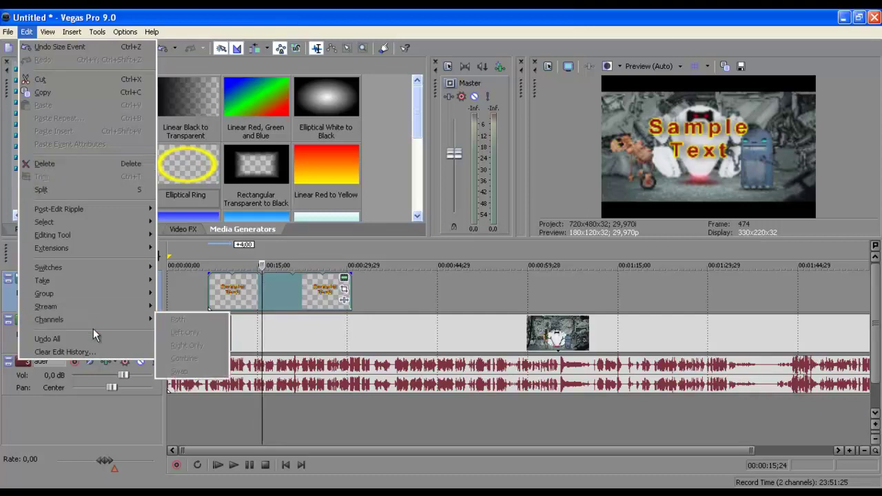
mouse_move(86, 236)
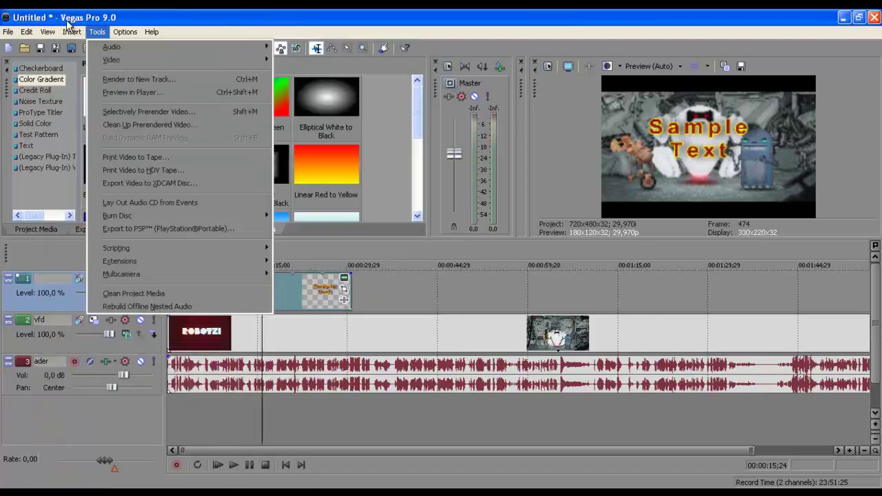
Step: Insert time at the cursor near 15 seconds so that the remainder of the text event moves to about 1:16
mouse_move(80, 35)
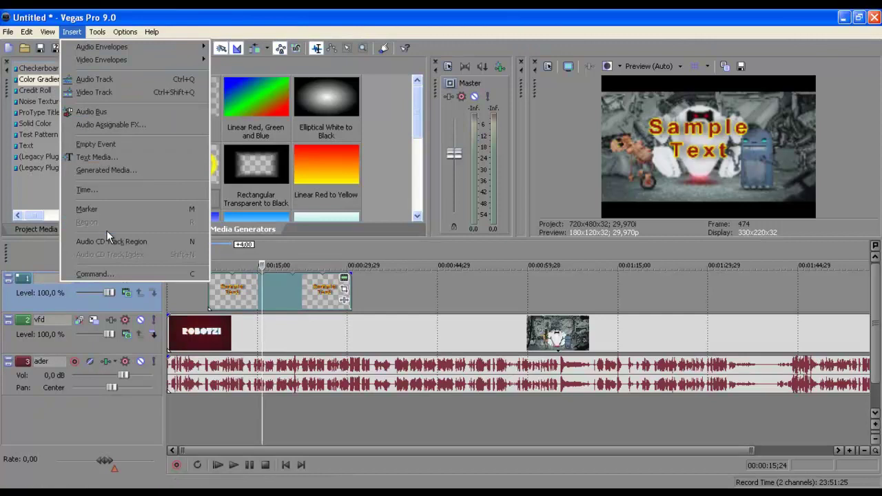
click(114, 190)
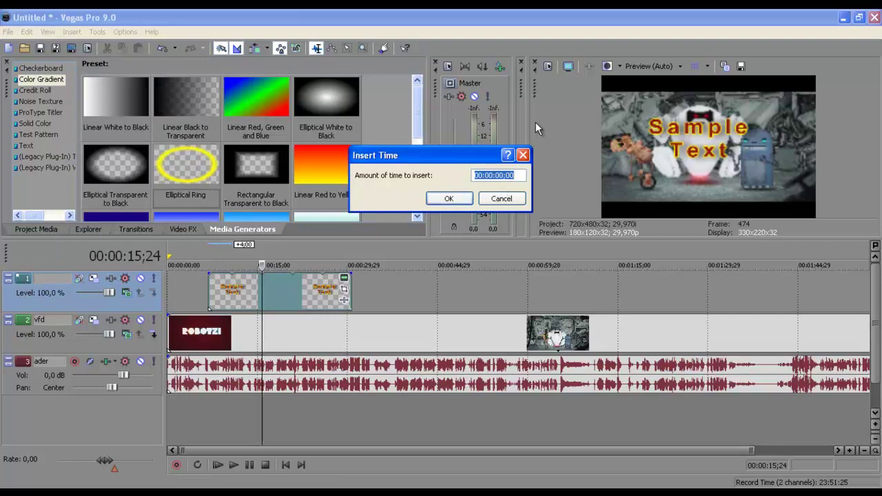
click(496, 176)
text(3)
click(457, 197)
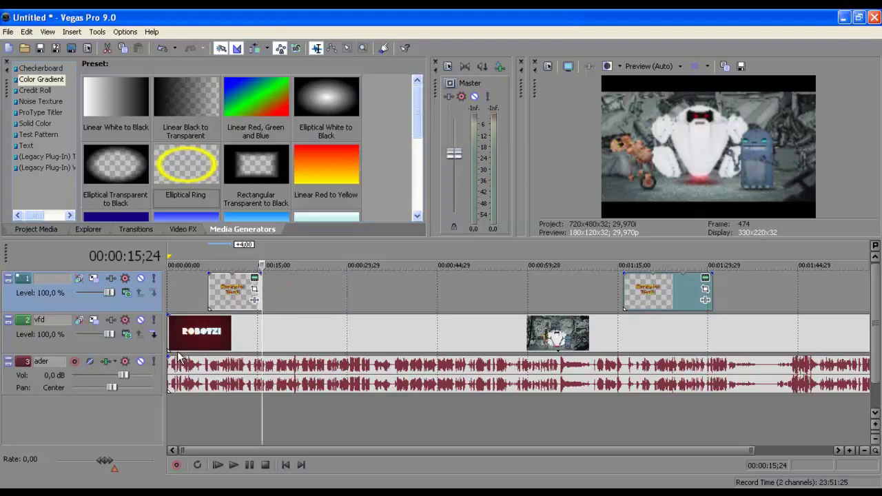
Step: Play the timeline from about 4 seconds to check where the first text event ends, and pause playback
click(193, 296)
click(234, 465)
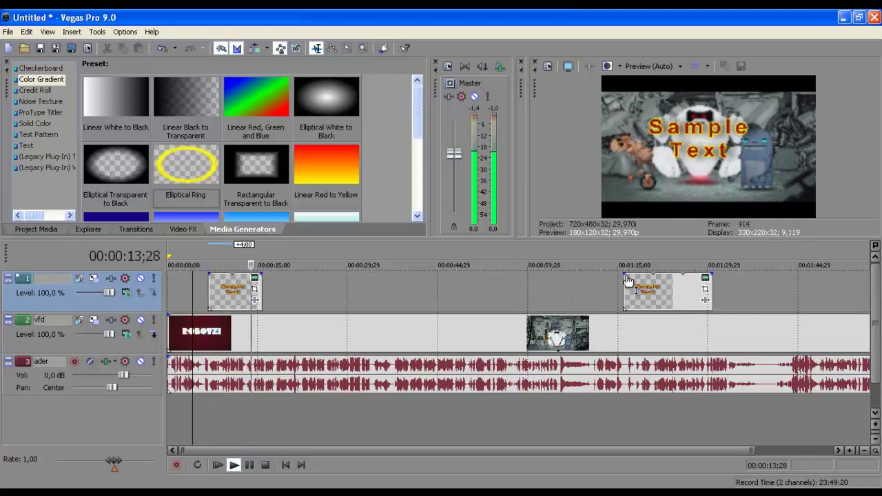
click(643, 295)
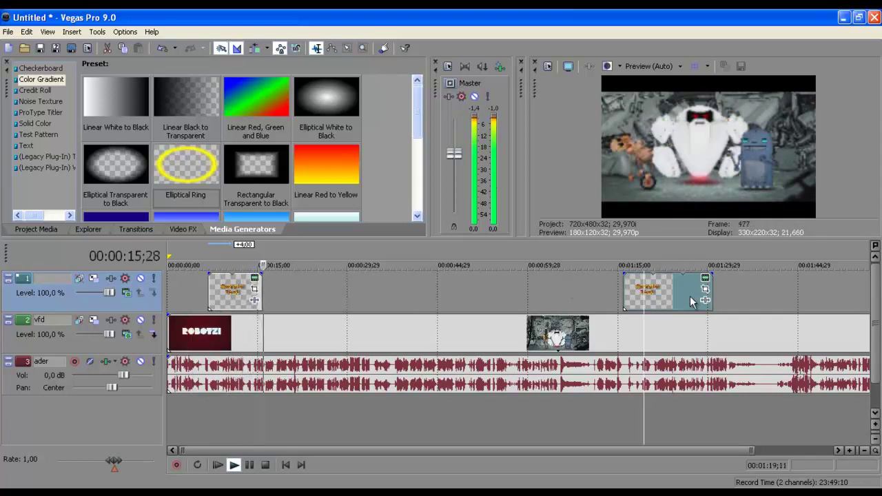
click(249, 465)
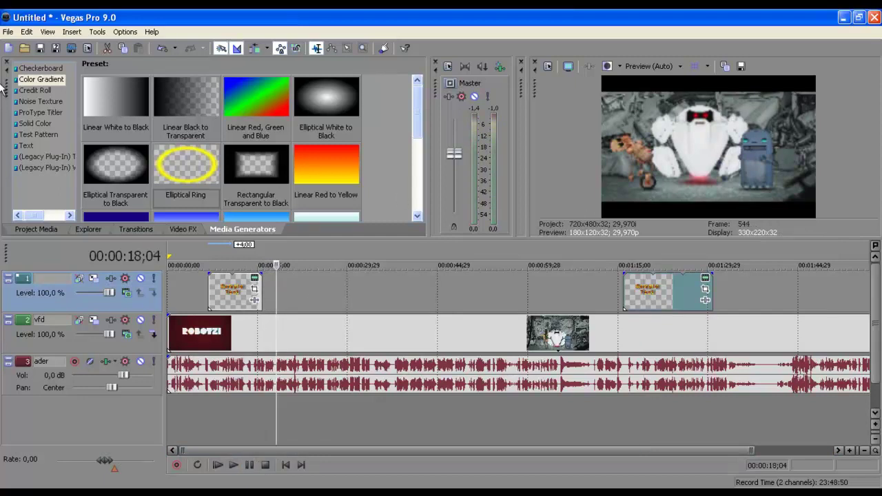
Step: Try a Preview in Player render as Video for Windows with the NTSC DV template
click(97, 32)
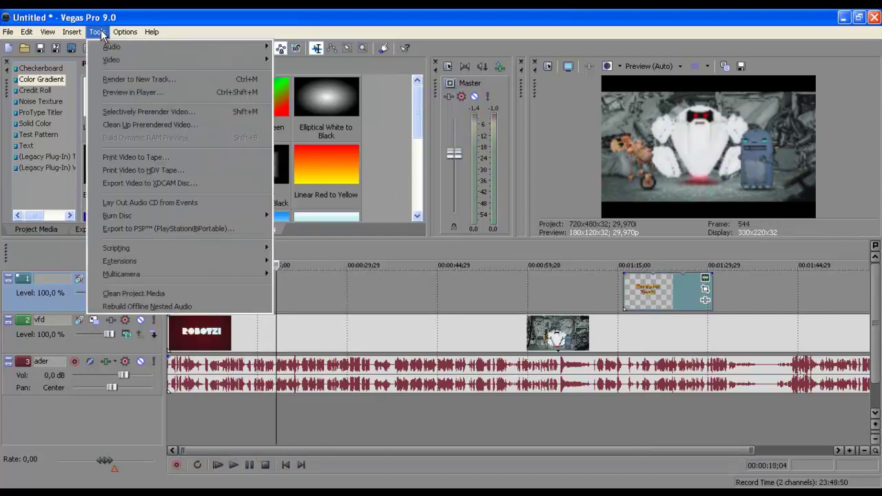
mouse_move(113, 48)
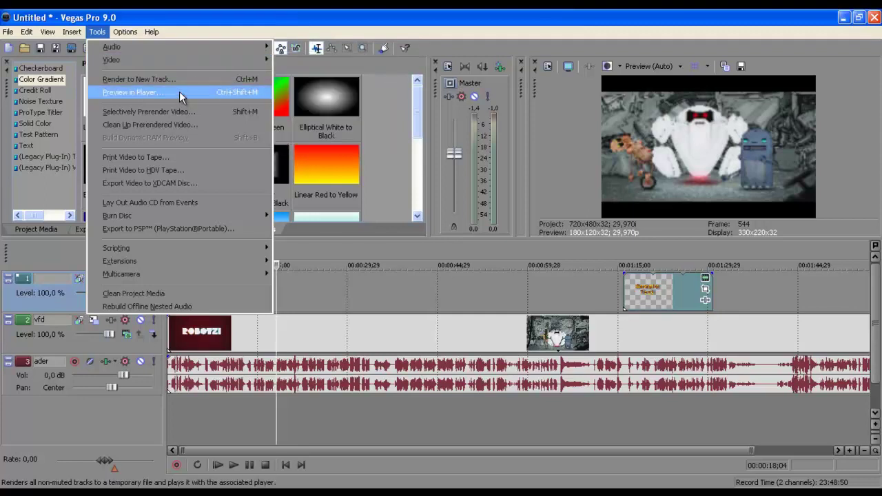
click(227, 93)
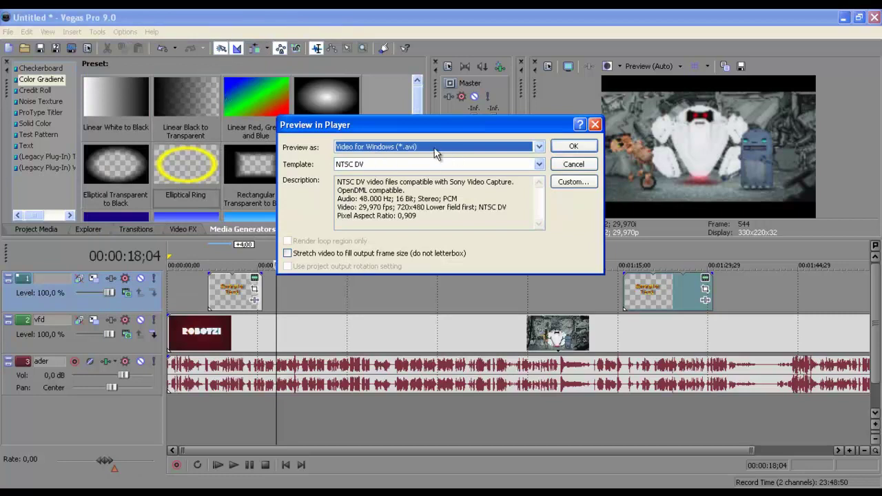
click(571, 146)
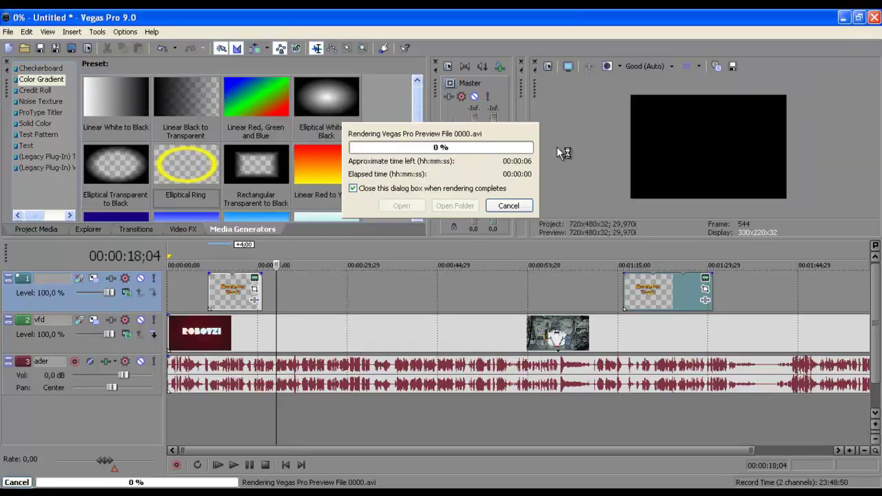
click(509, 206)
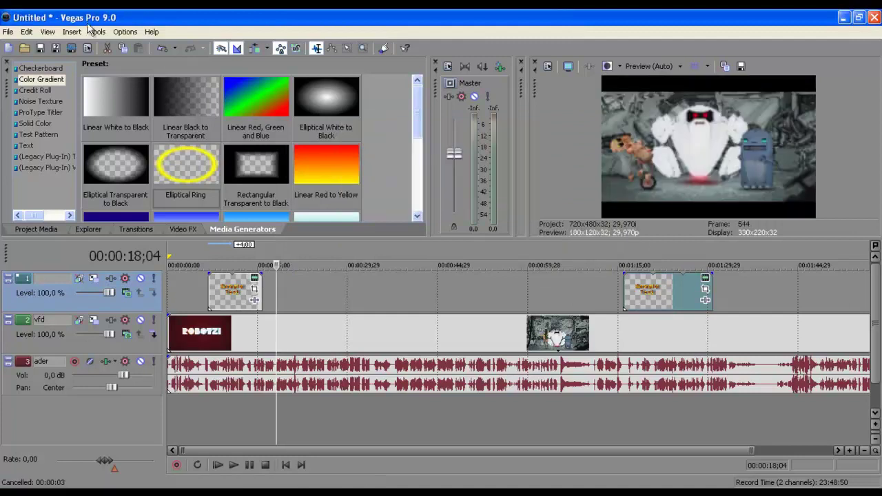
Step: Look over the timecode options and the MIDI sync preferences, and close them without changes
click(119, 33)
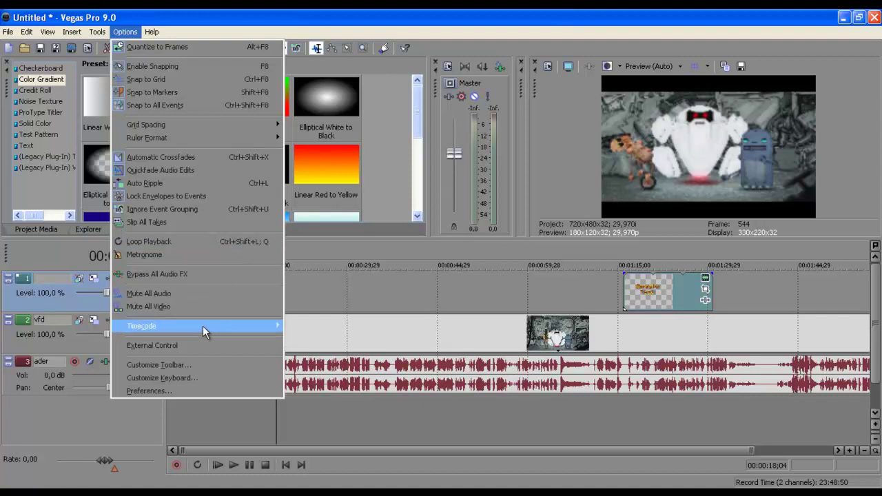
mouse_move(201, 329)
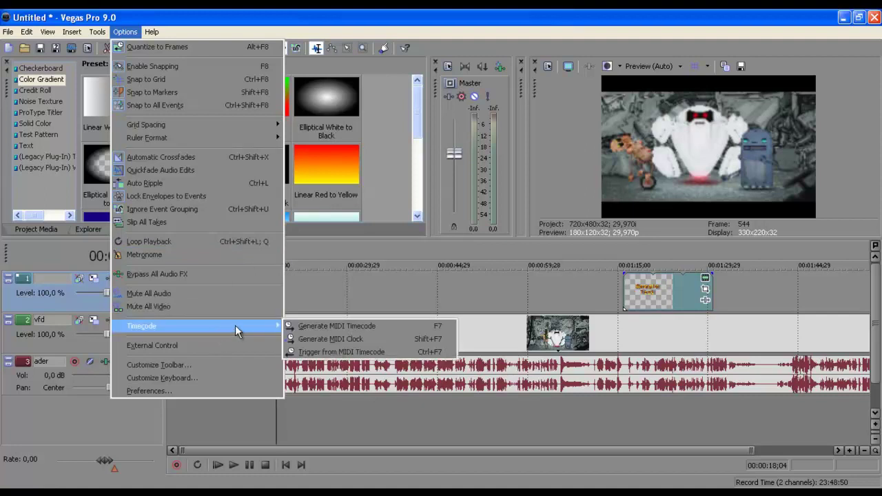
click(317, 325)
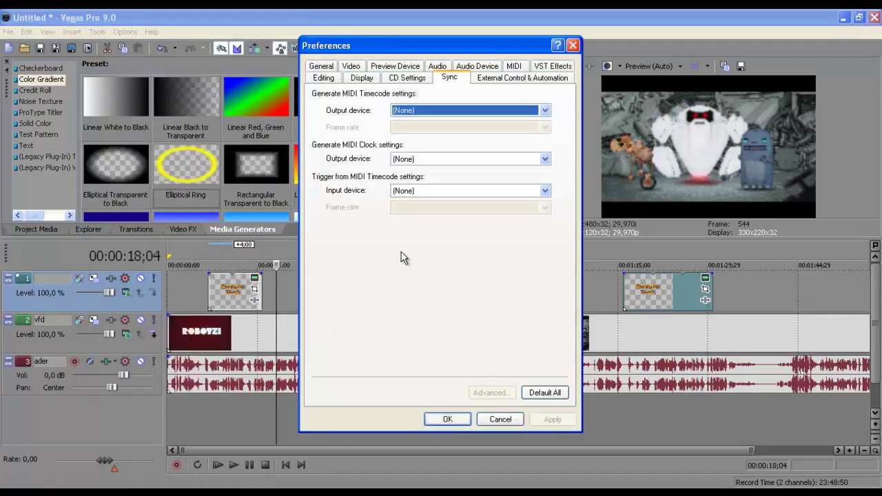
click(491, 421)
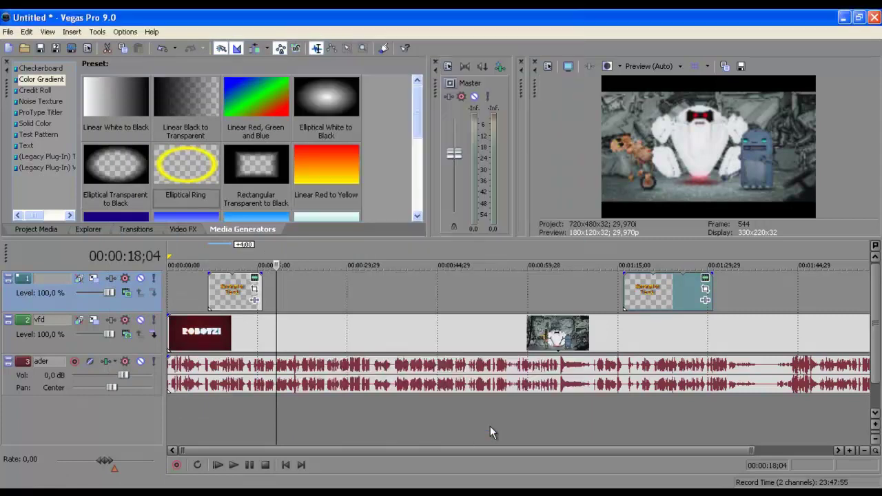
click(363, 48)
drag(302, 450, 420, 450)
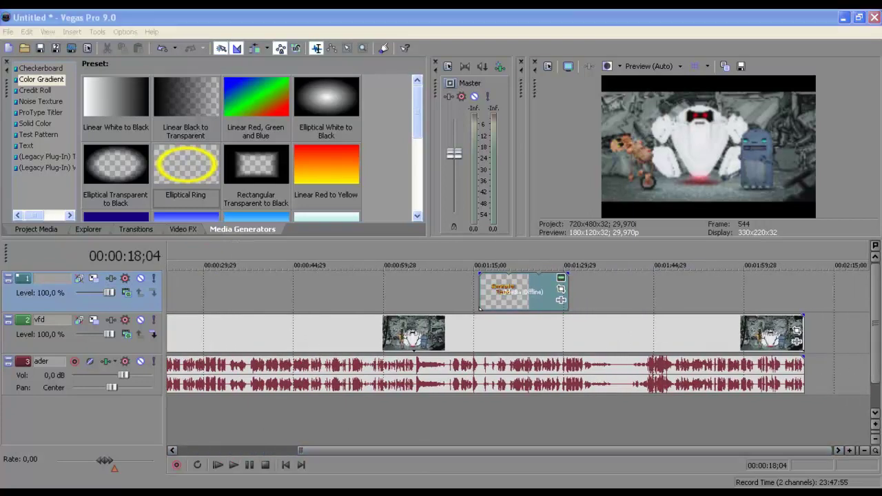
click(393, 414)
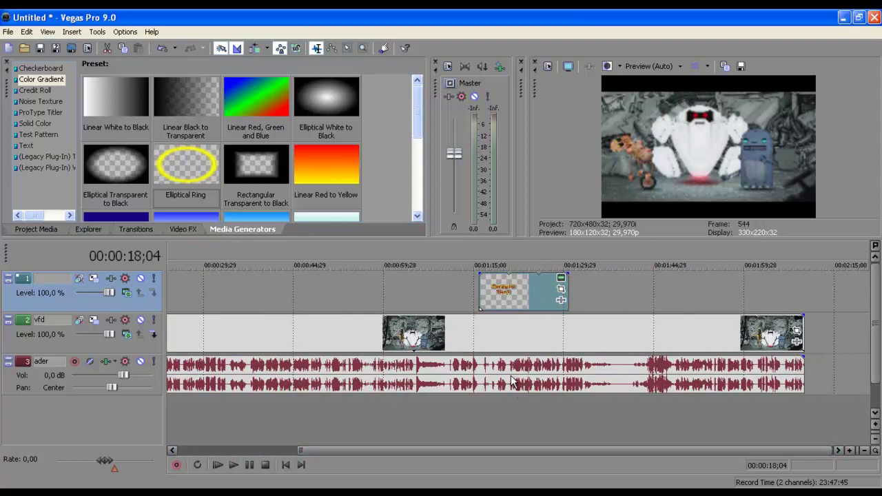
click(122, 33)
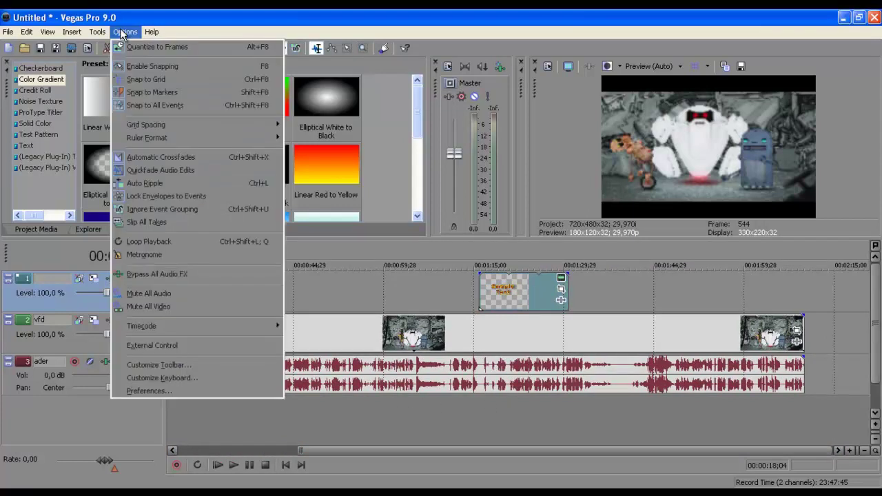
click(375, 297)
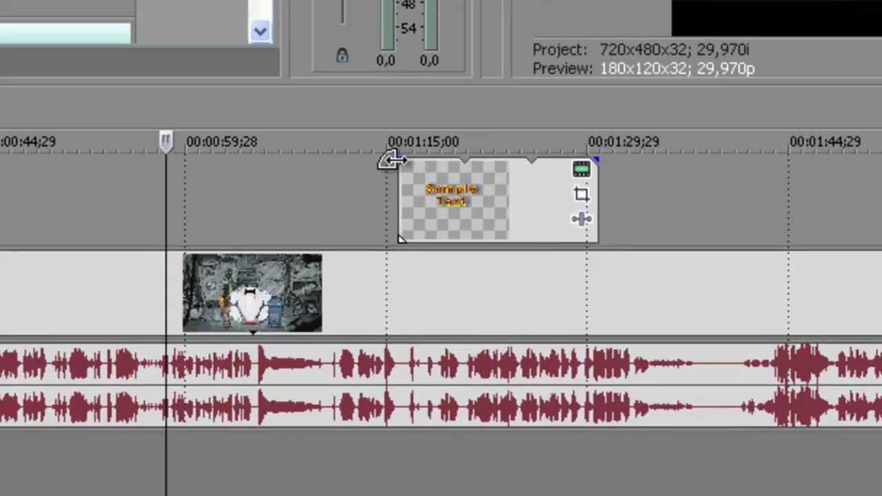
Step: Give the second text event a fade-in of about 3 seconds, shifting the event 19 frames later, and play it to check the fade
drag(389, 160, 441, 161)
drag(417, 215, 426, 222)
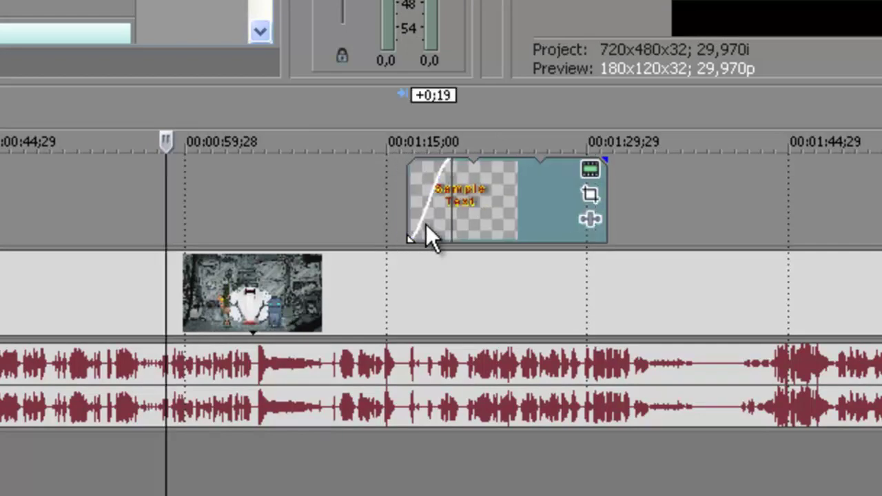
click(400, 210)
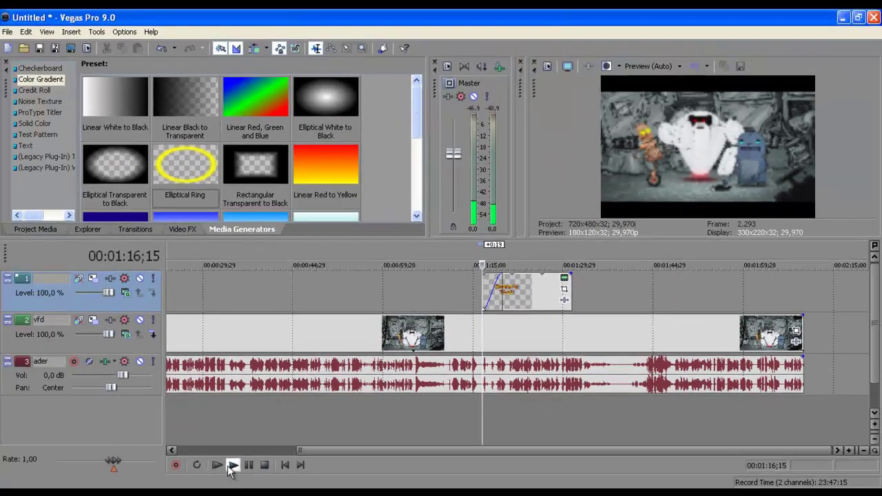
click(232, 465)
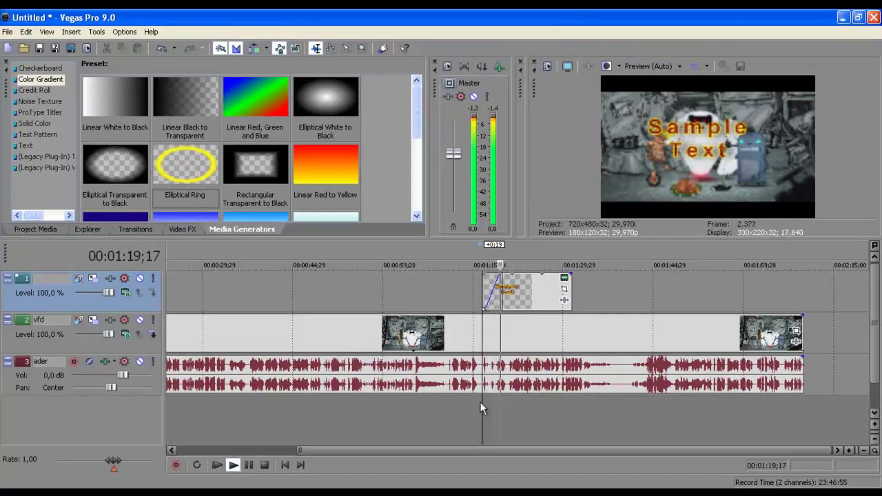
click(248, 465)
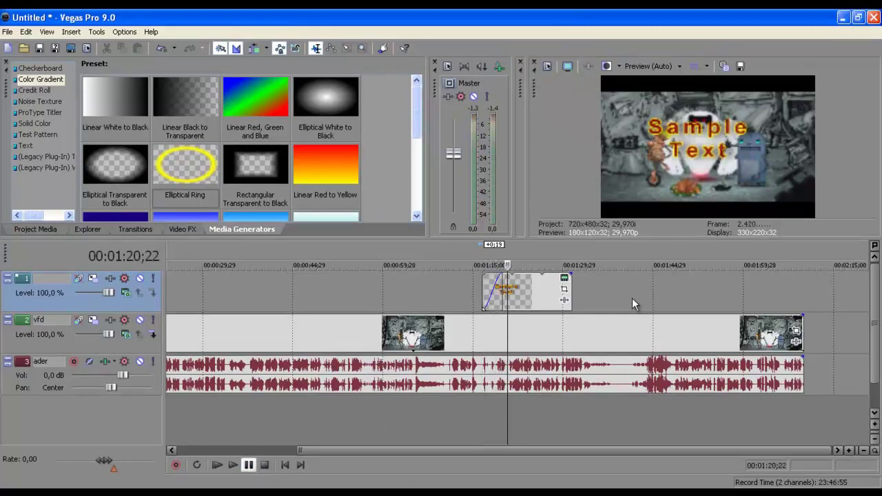
Step: Fade out the second text event over about 3 seconds and the audio event over about 7 seconds, and play the ending from about 2:01
drag(572, 270, 555, 290)
drag(801, 355, 764, 359)
click(752, 372)
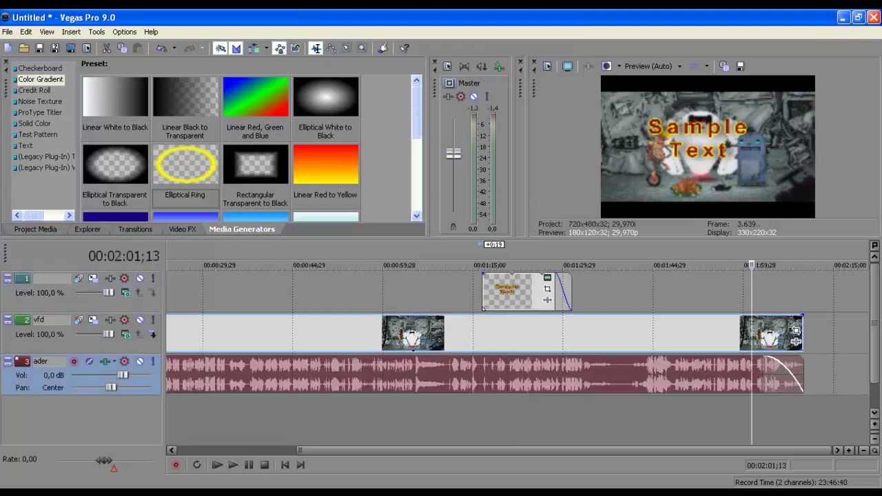
click(232, 465)
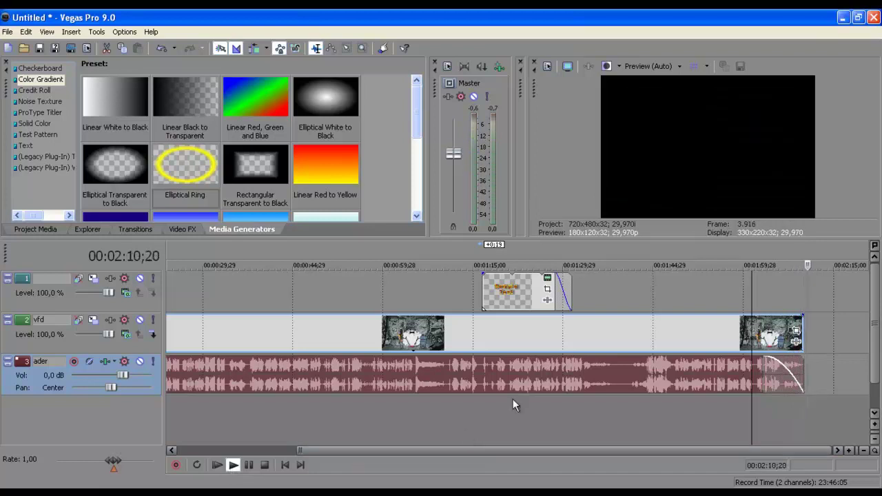
key(space)
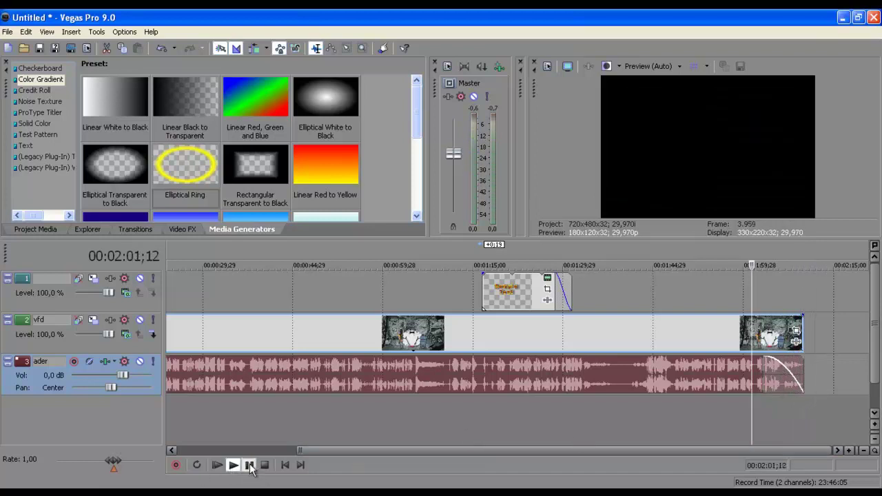